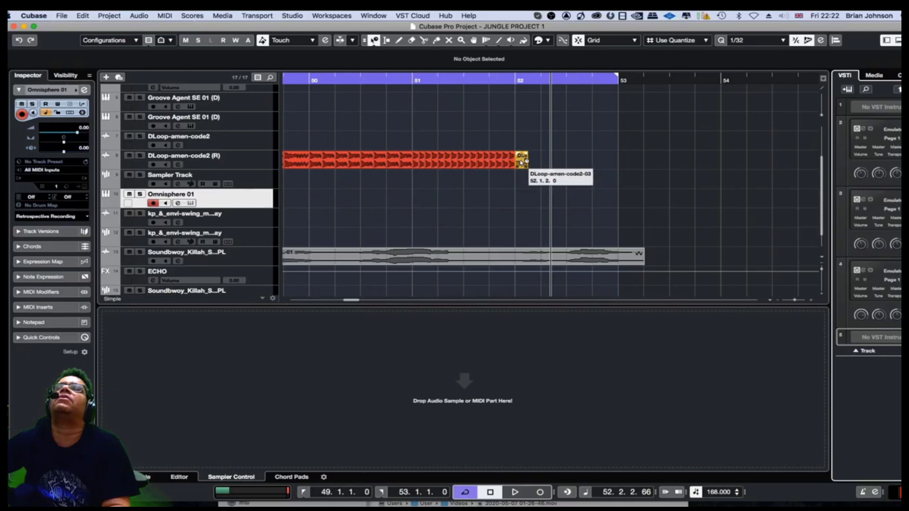
Set the object selection tool to Normal Sizing and select the last event at bar 52 on the DLoop-amen-code2 (R) track
right_click(521, 162)
click(522, 162)
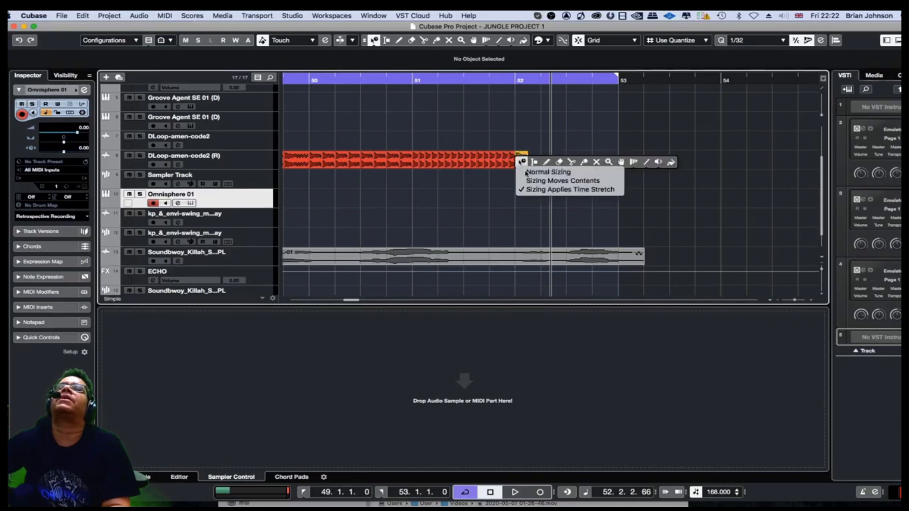
click(533, 173)
mouse_move(522, 156)
mouse_down()
mouse_move(559, 157)
mouse_move(608, 190)
mouse_move(518, 177)
mouse_move(525, 164)
mouse_up()
Add a stereo audio track named SNARE below DLoop-amen-code2 (R) and move the selected hit onto it at 52.4.1.0
click(256, 166)
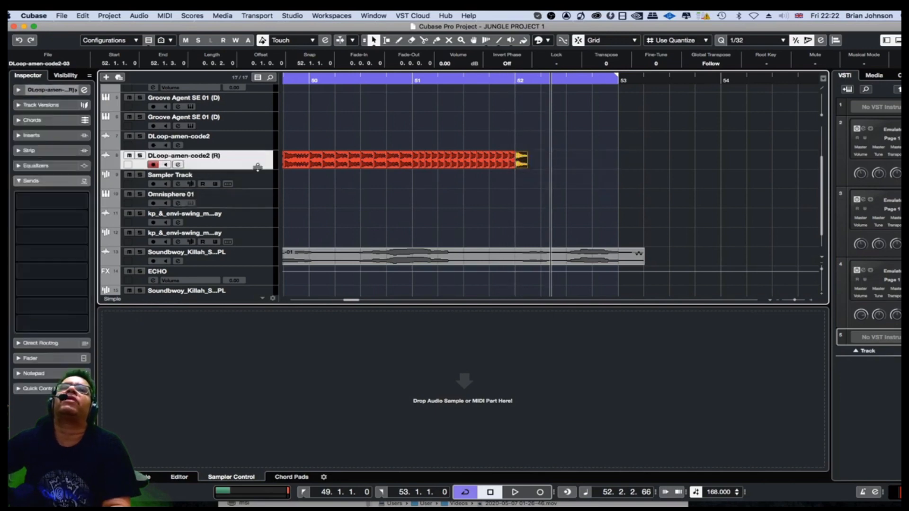
right_click(258, 167)
mouse_move(293, 173)
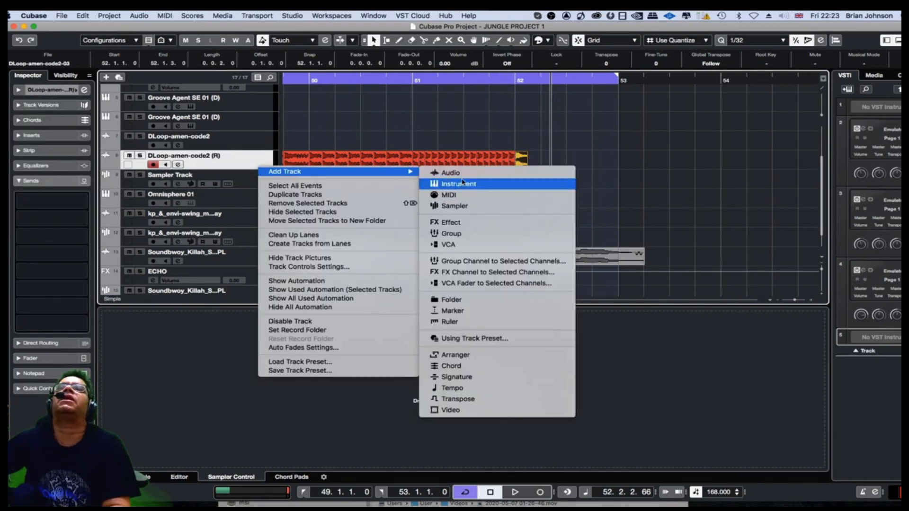
click(491, 173)
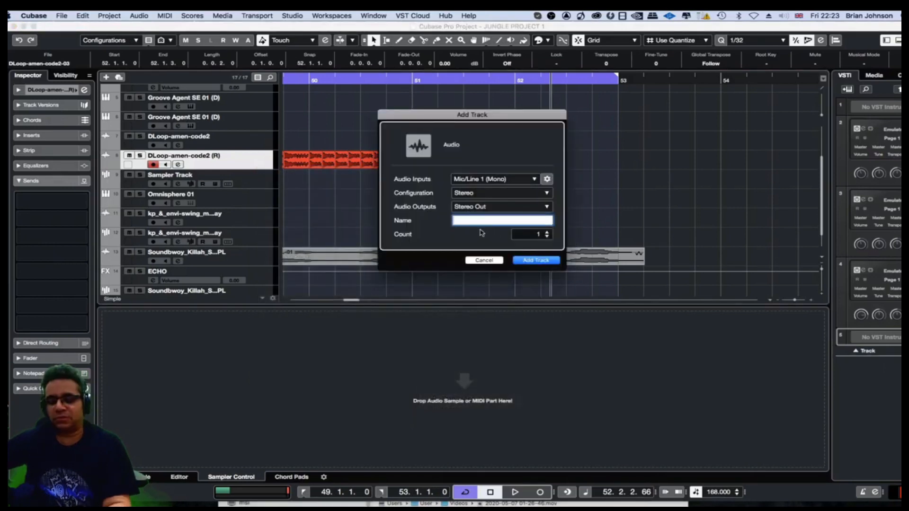
text(SNA)
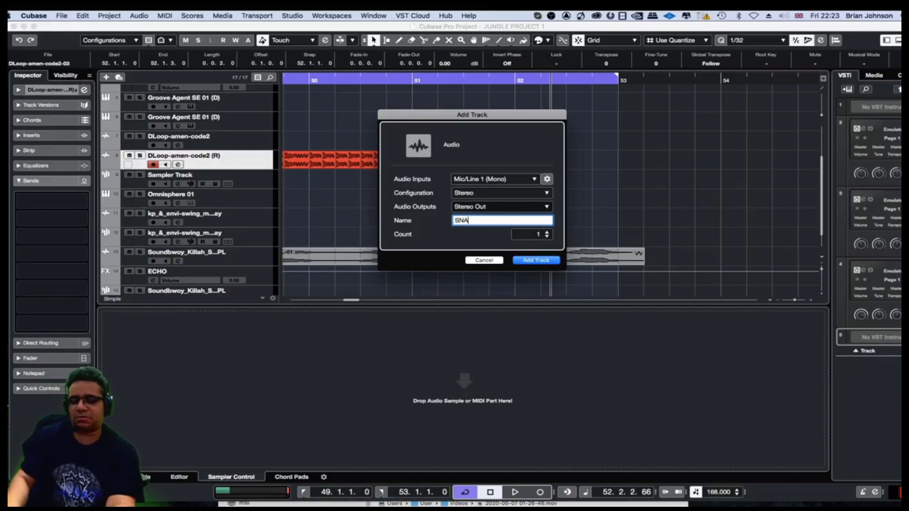
text(RE)
key(Return)
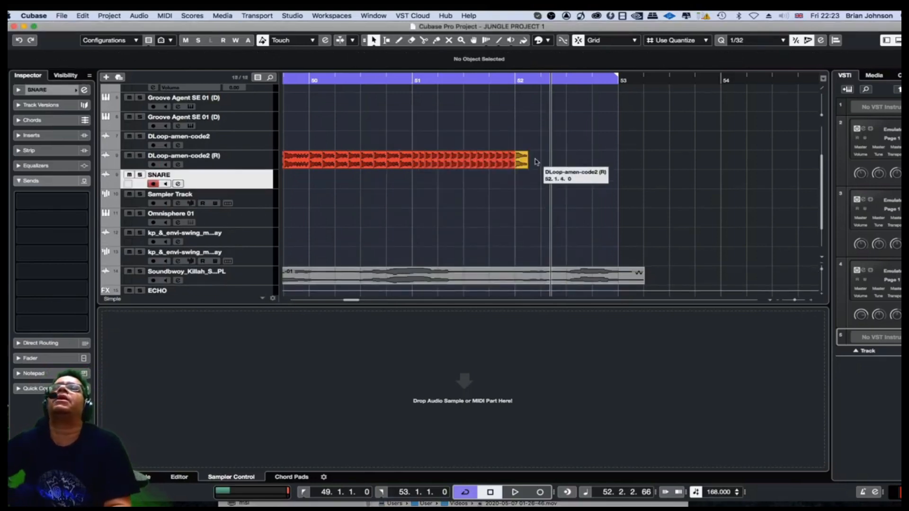
drag(523, 163, 585, 176)
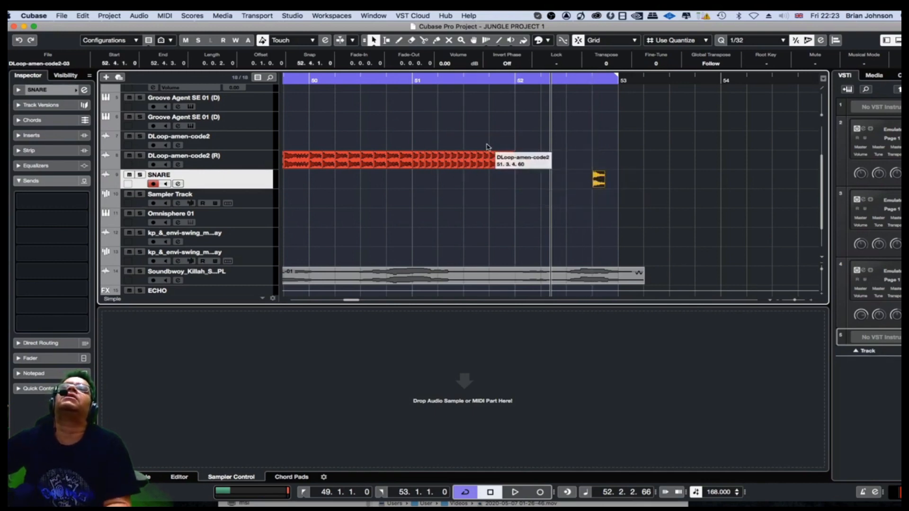
drag(468, 148, 533, 163)
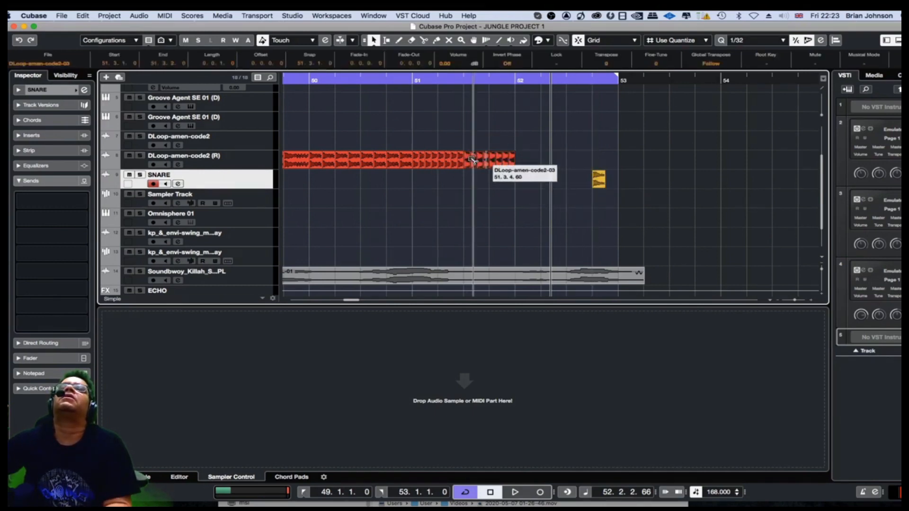
drag(475, 162, 538, 158)
key(super+z)
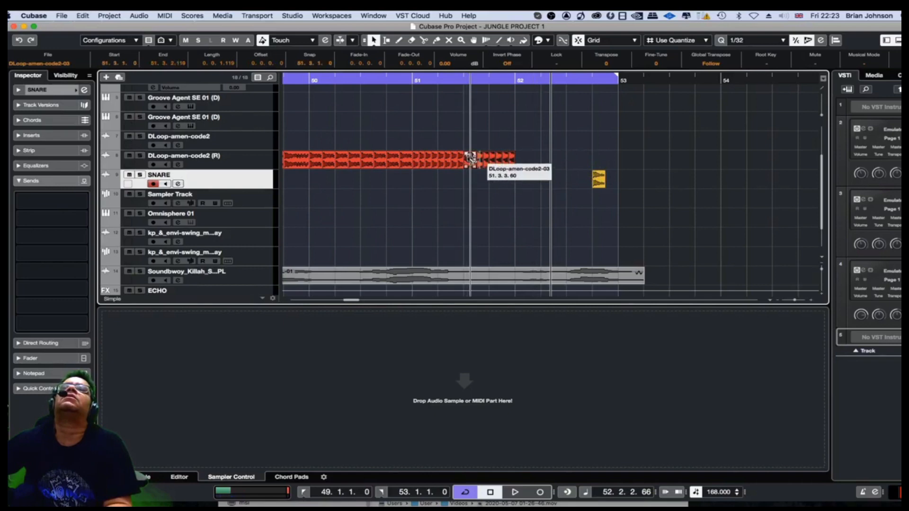
drag(472, 158, 505, 160)
key(super+z)
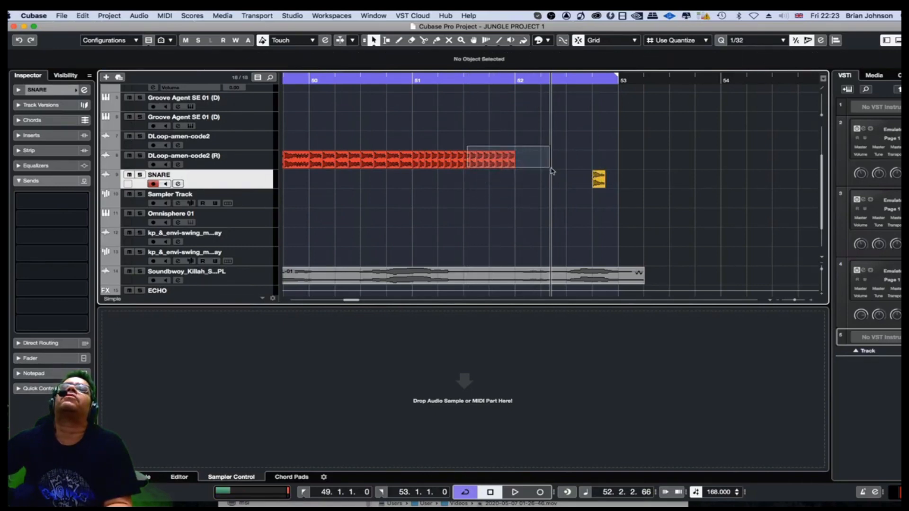
drag(552, 169, 551, 168)
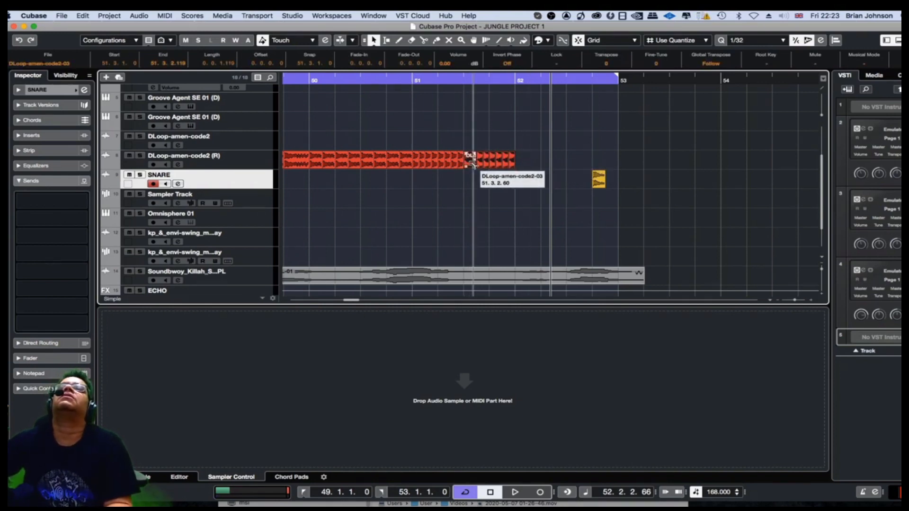
drag(472, 163, 475, 163)
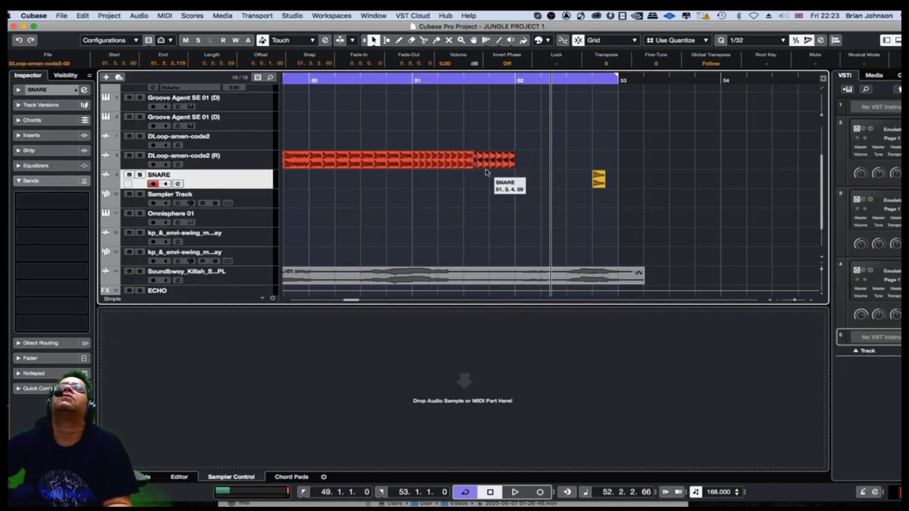
click(484, 195)
key(super+z)
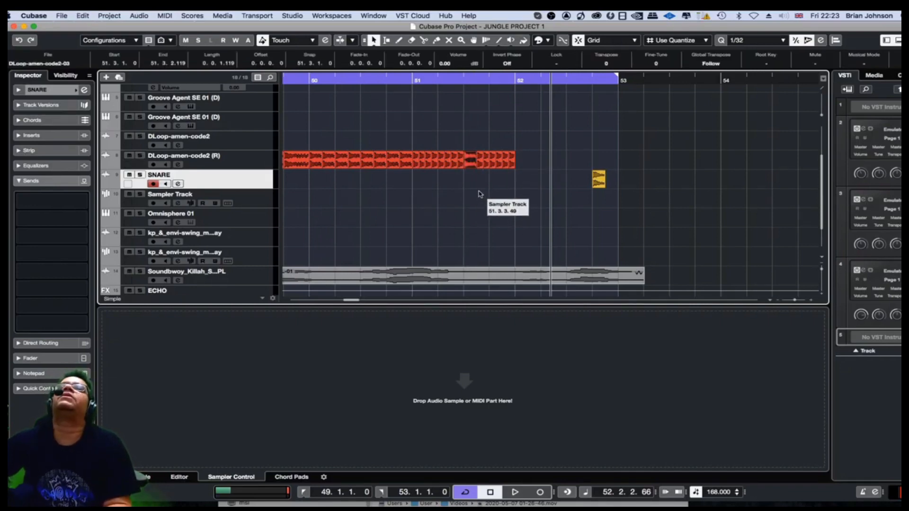
Duplicate the short slices ending the DLoop-amen-code2 (R) roll to fill the gap up to the snare hit, and play the result
drag(520, 160, 467, 162)
key(h)
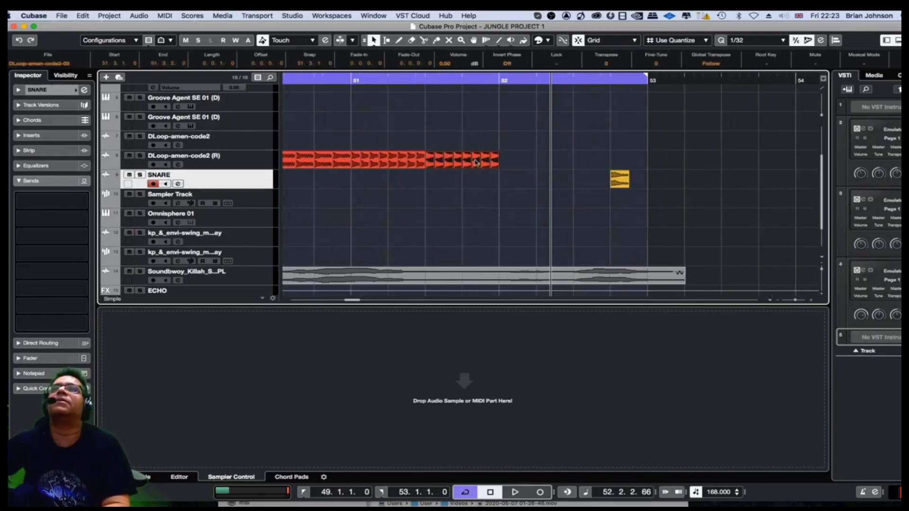
drag(430, 163, 505, 163)
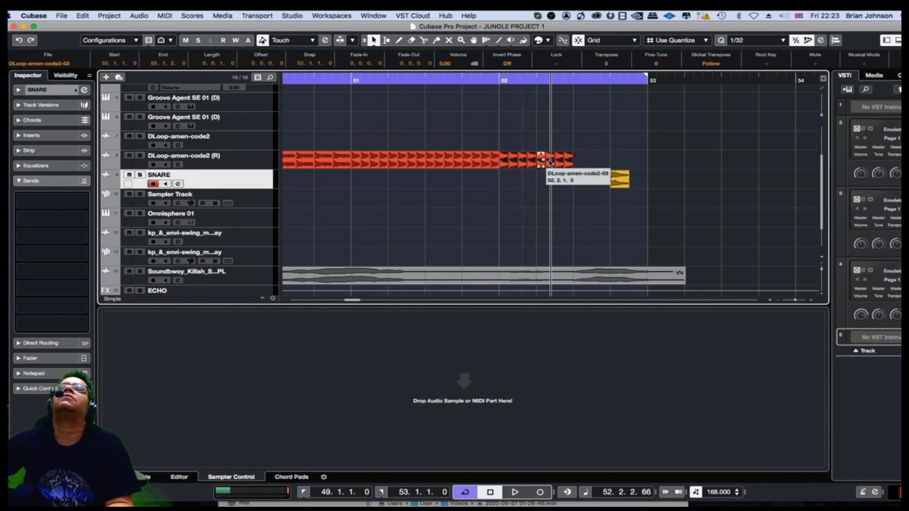
drag(560, 149, 579, 162)
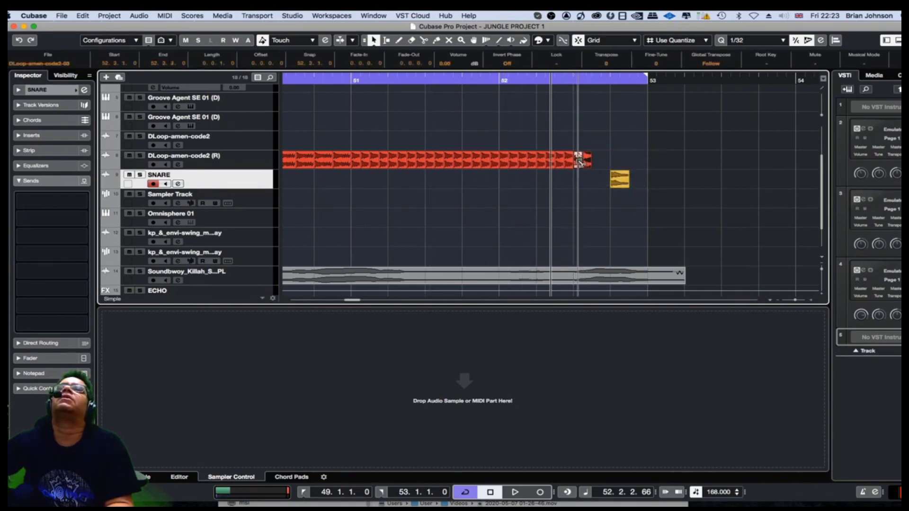
key(super+d)
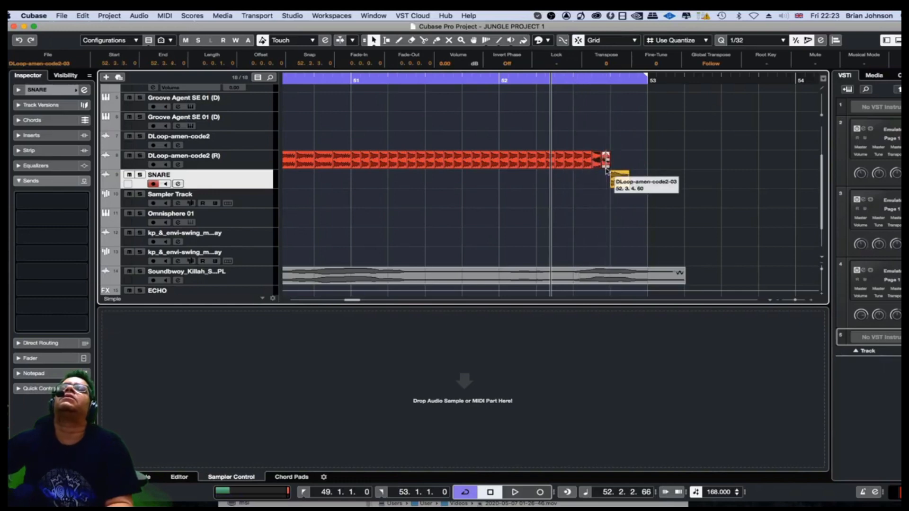
key(space)
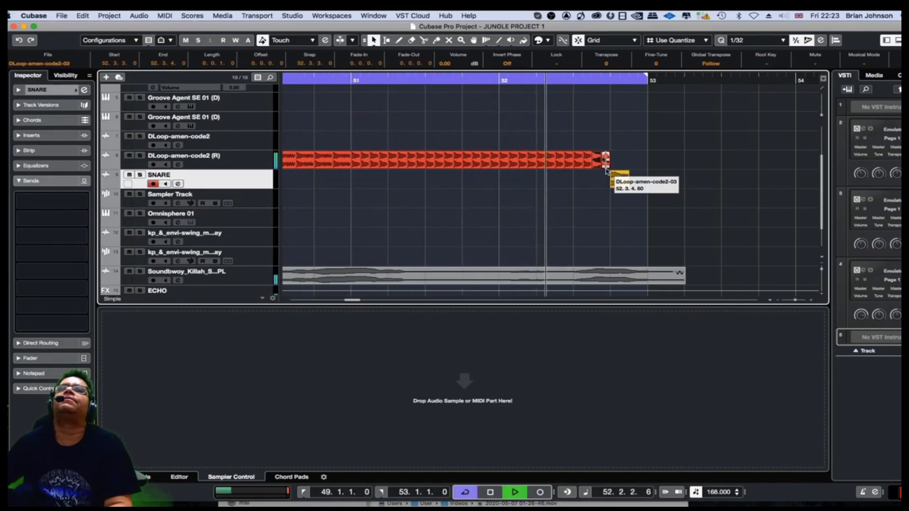
key(space)
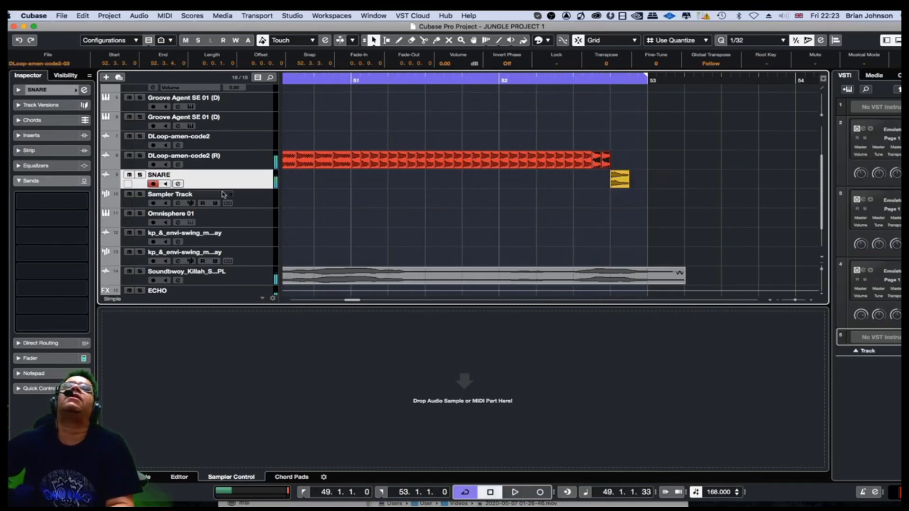
Assign the SNARE track's first send to the reverb bus and activate the send
right_click(82, 202)
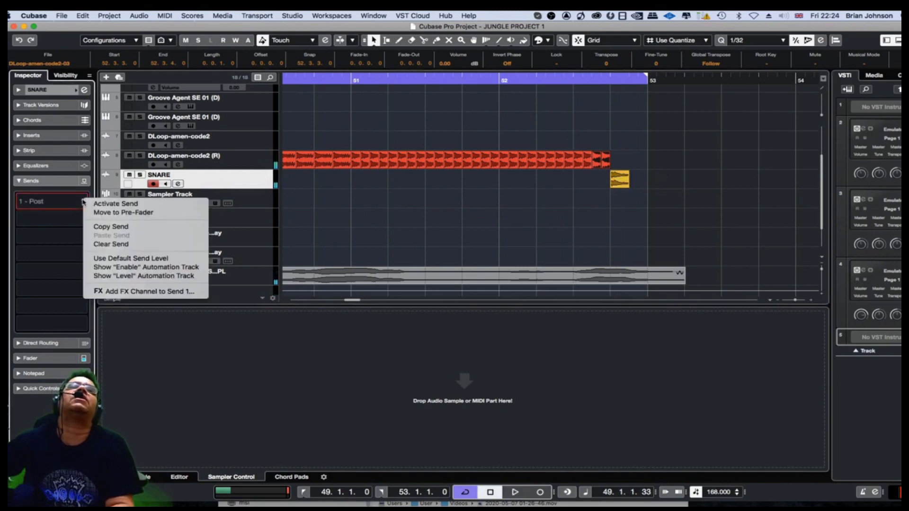
click(81, 202)
click(82, 202)
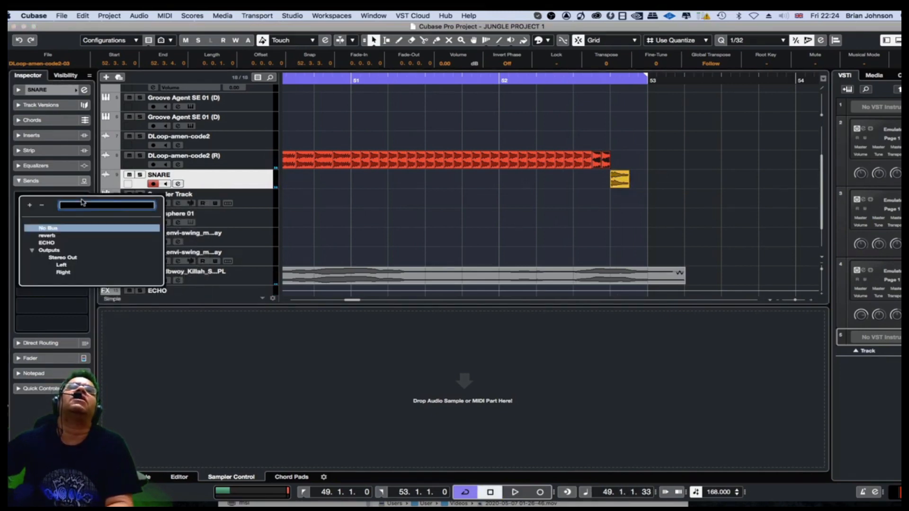
click(61, 236)
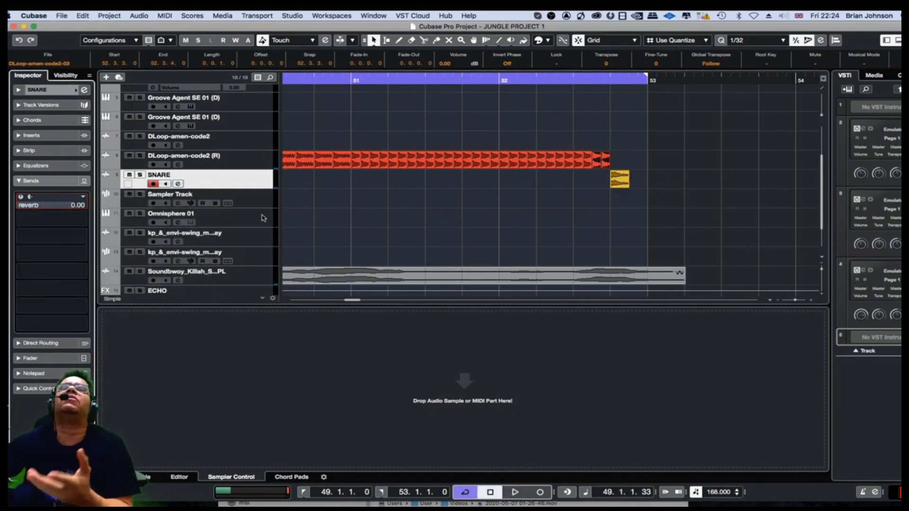
click(21, 197)
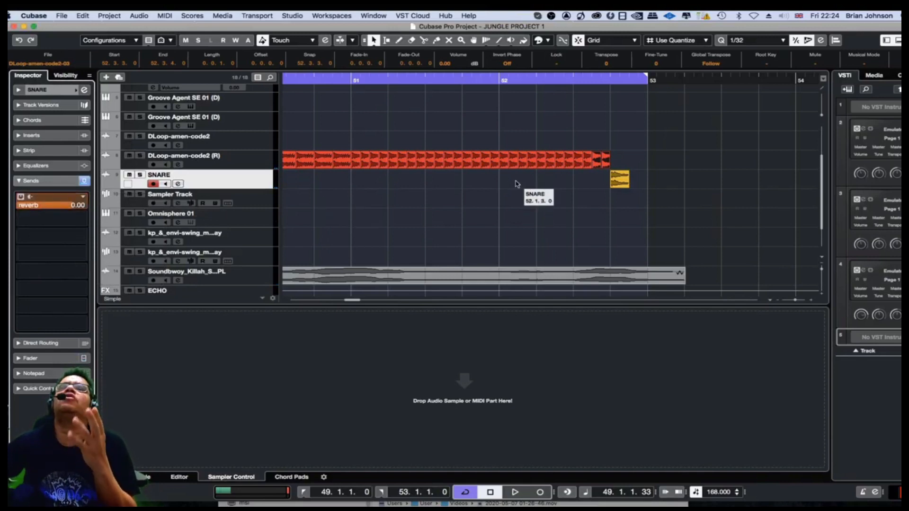
Play the cycle with the snare's reverb send on, and switch that send off
click(538, 80)
key(space)
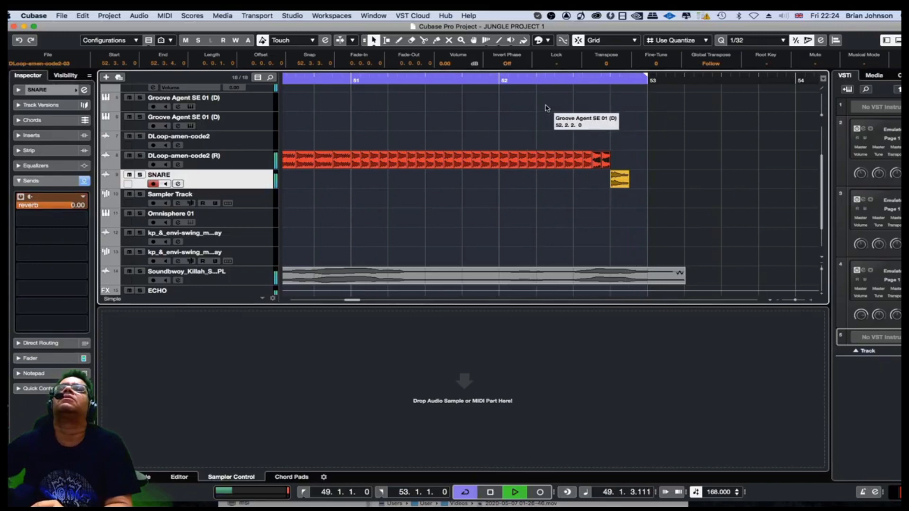
key(space)
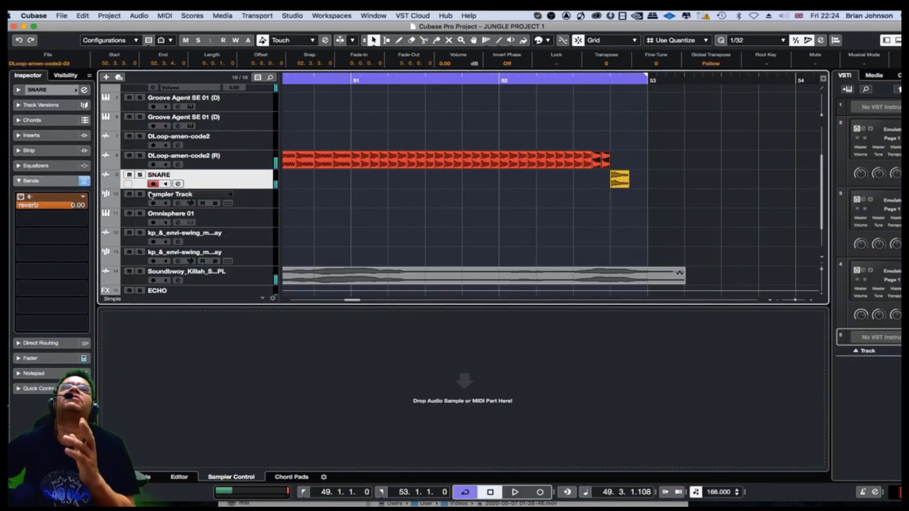
click(21, 198)
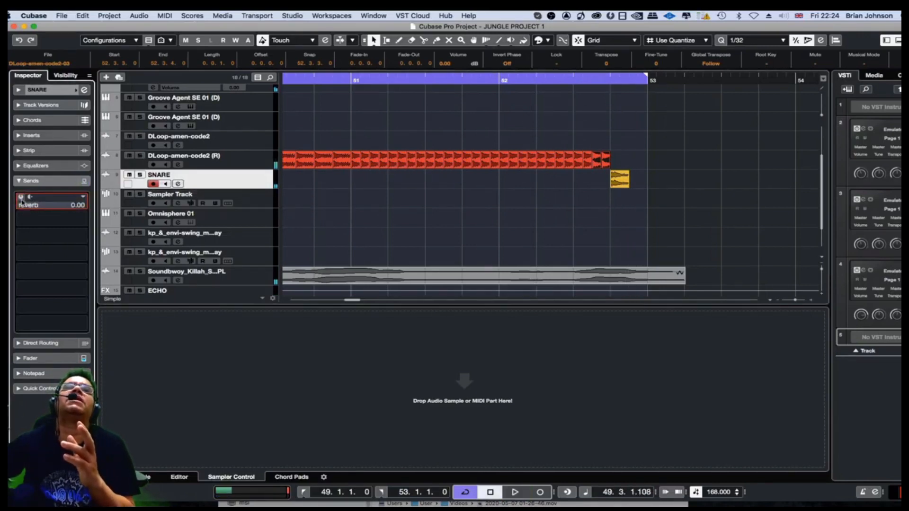
Start a new FX channel for the SNARE track's first send and name it Big rev
right_click(88, 201)
click(407, 229)
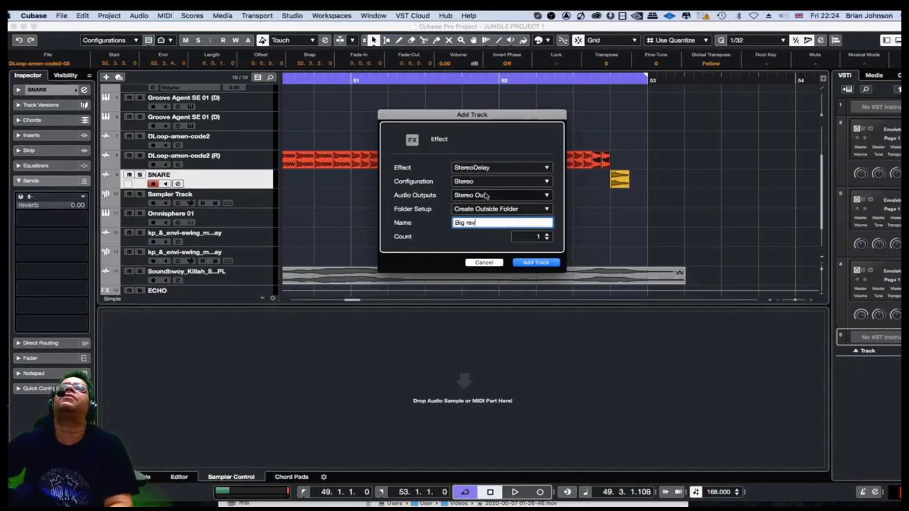
click(487, 168)
click(444, 144)
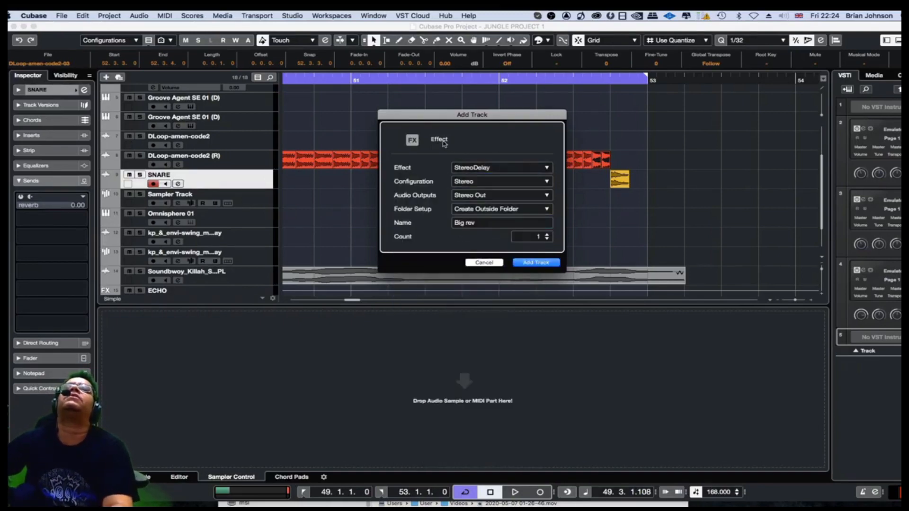
Search the effects for reverb, choose RoomWorks, and add the Big rev FX channel, keeping its plug-in window clear of the tracks
click(477, 167)
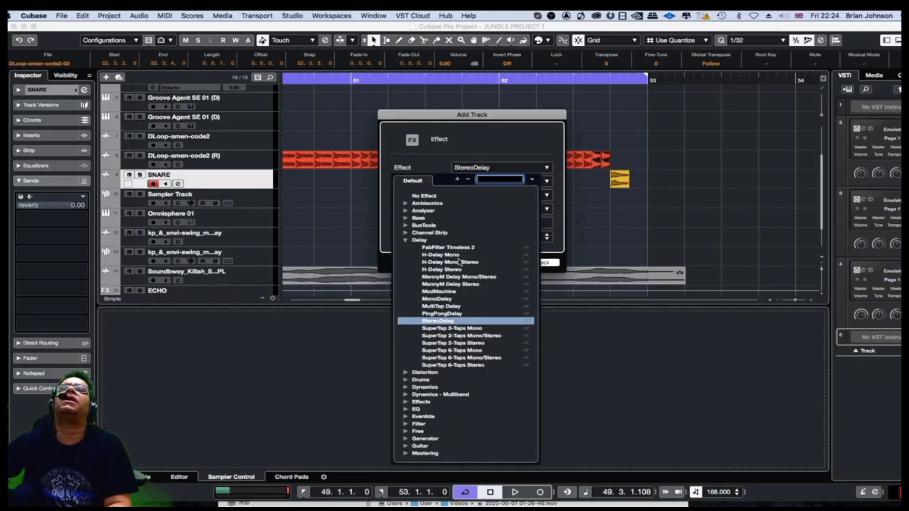
click(405, 241)
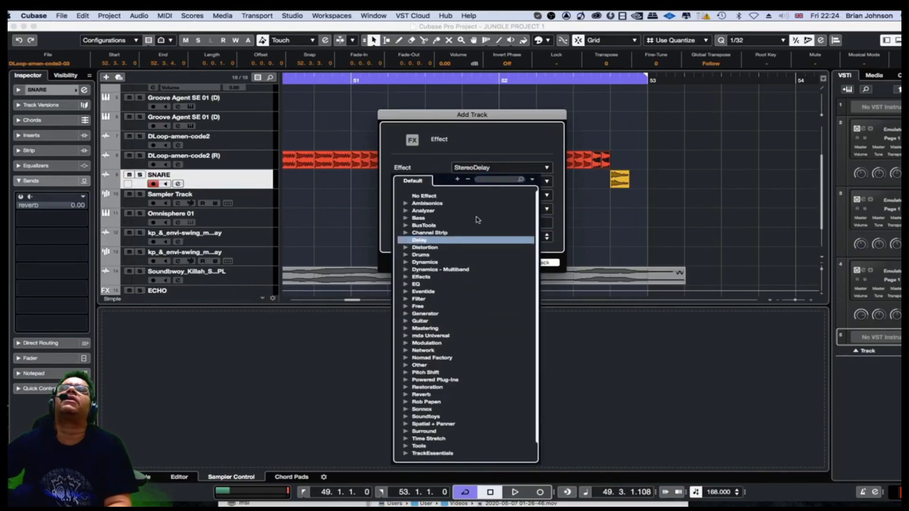
click(480, 179)
text(reve)
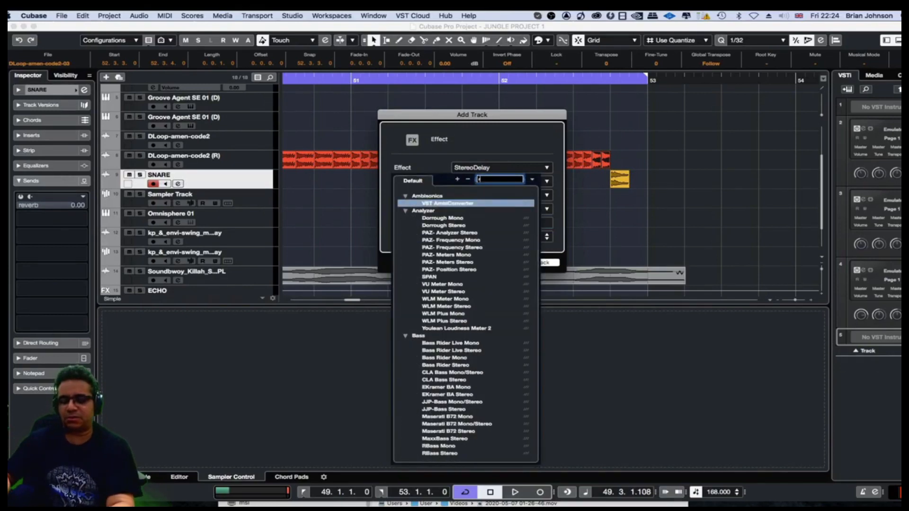
text(rb)
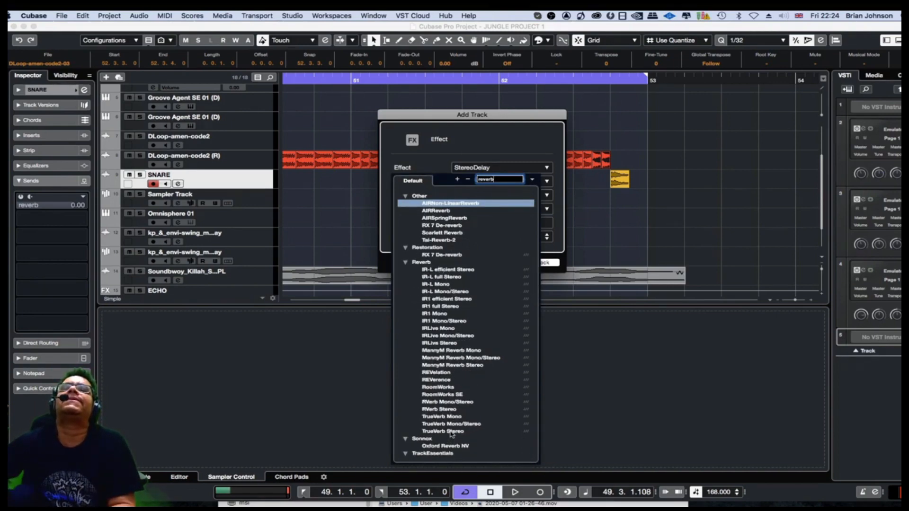
click(451, 388)
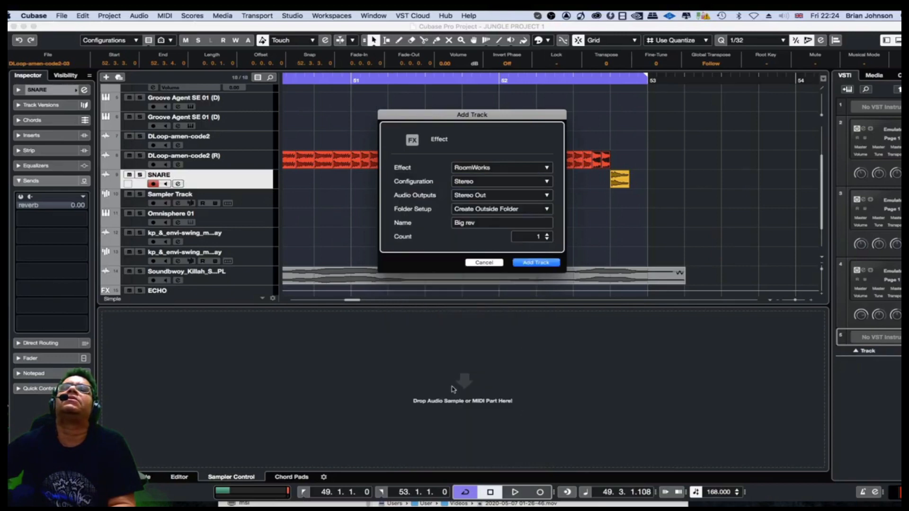
click(540, 263)
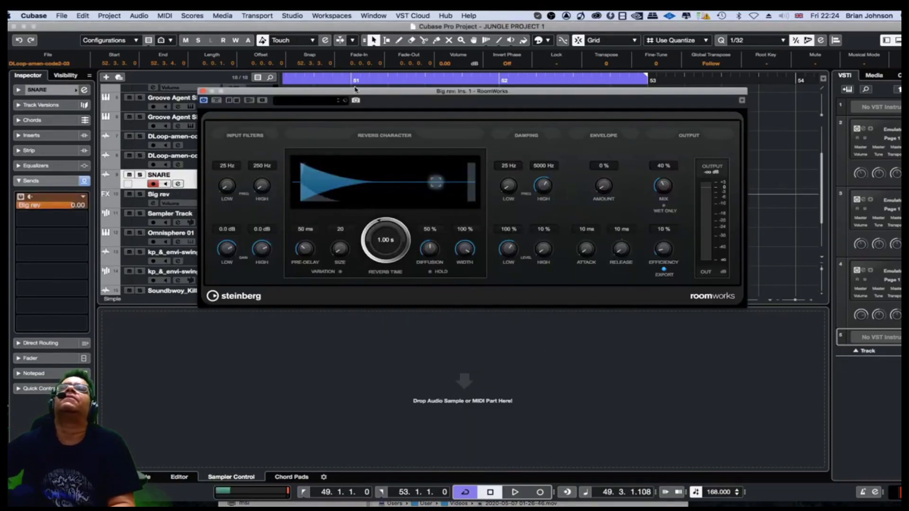
drag(355, 89, 326, 300)
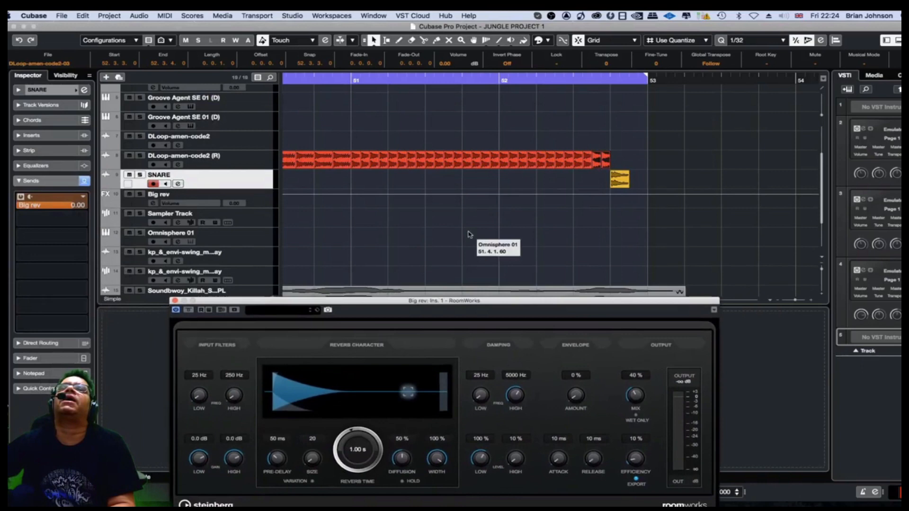
Play the snare hit, load RoomWorks' Drums Spread preset, and play the end of the roll through it
click(525, 100)
key(space)
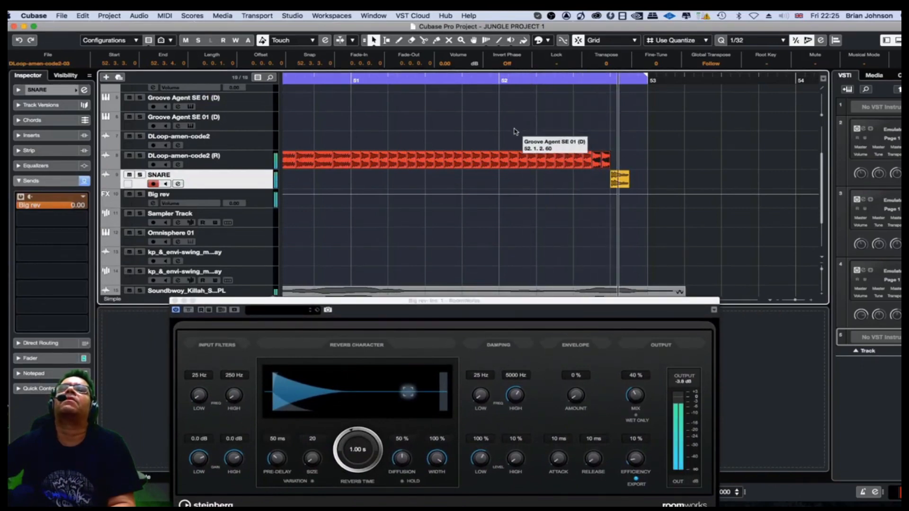
click(299, 314)
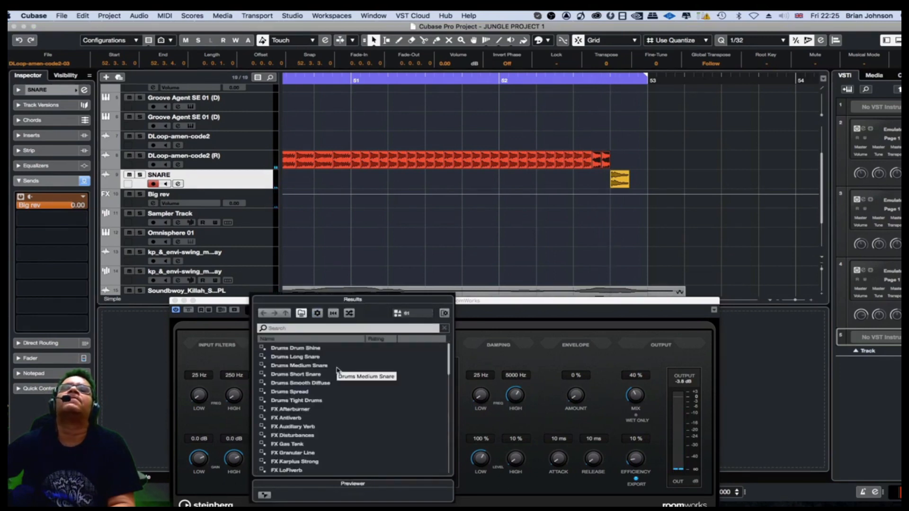
click(308, 393)
double_click(308, 394)
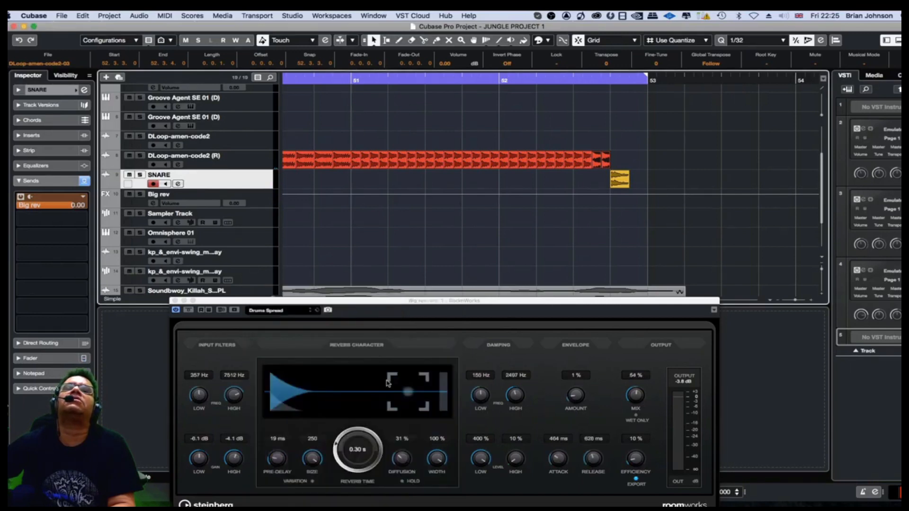
click(550, 247)
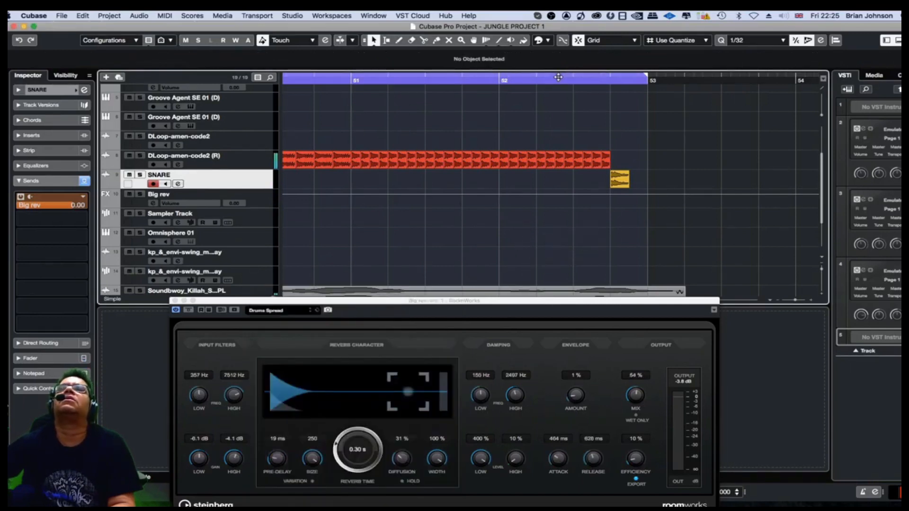
Load the Surr. Cathedral preset in RoomWorks and play the end of the roll through it
click(283, 310)
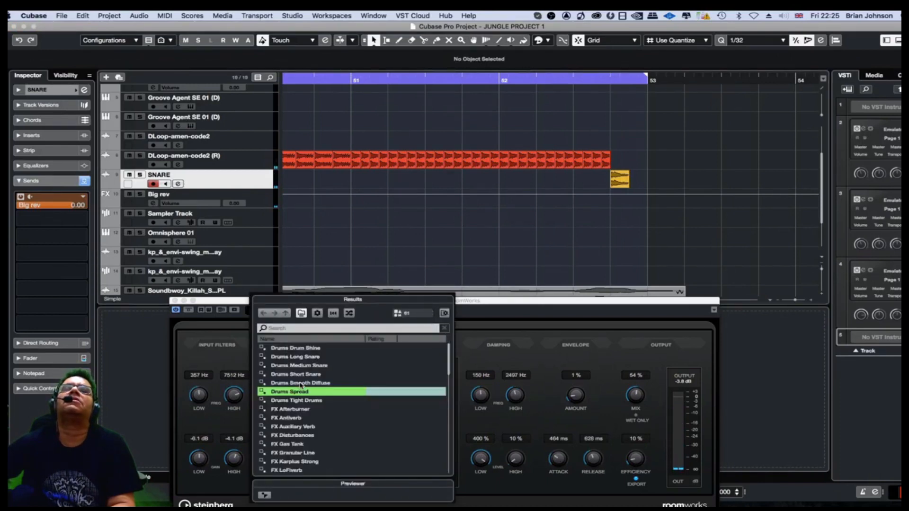
scroll(303, 393, down, 10)
scroll(306, 400, up, 3)
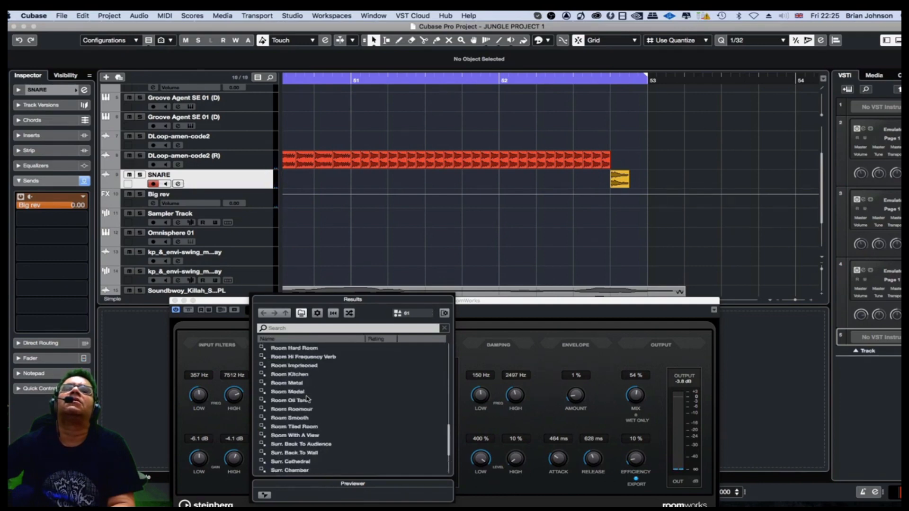
scroll(307, 396, down, 2)
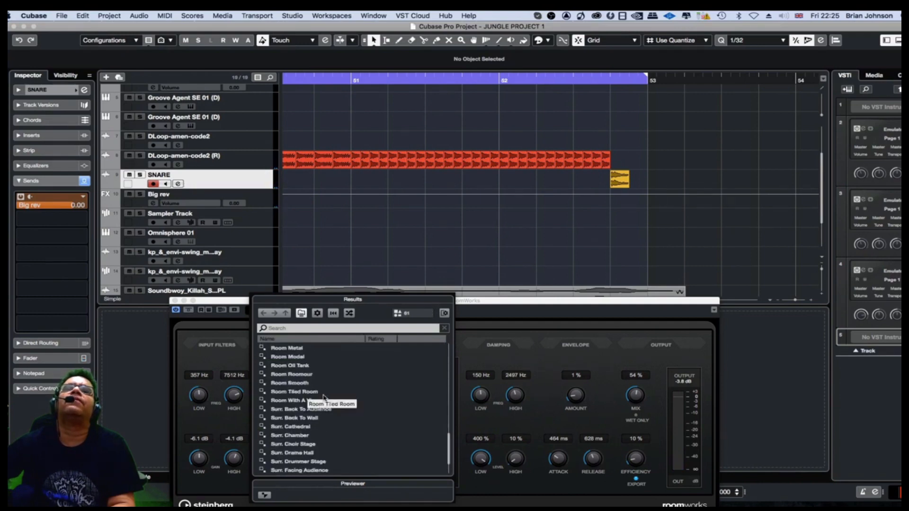
double_click(344, 427)
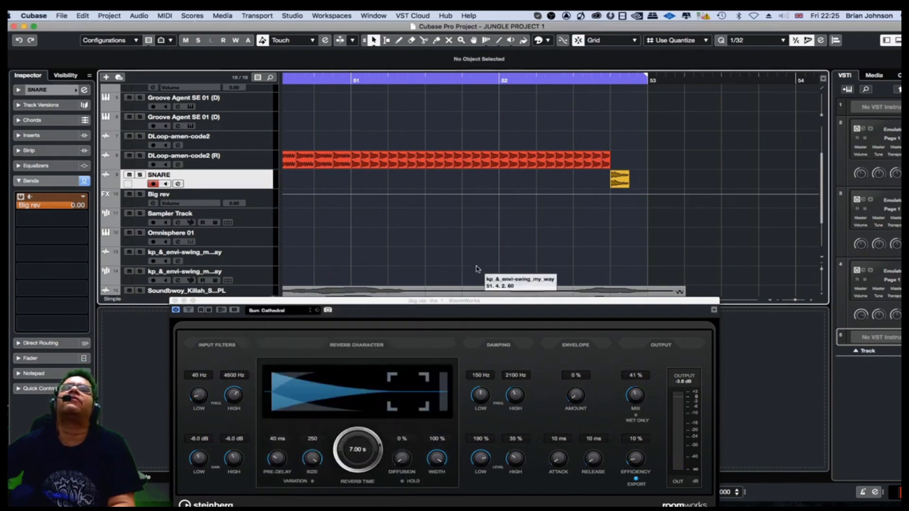
key(space)
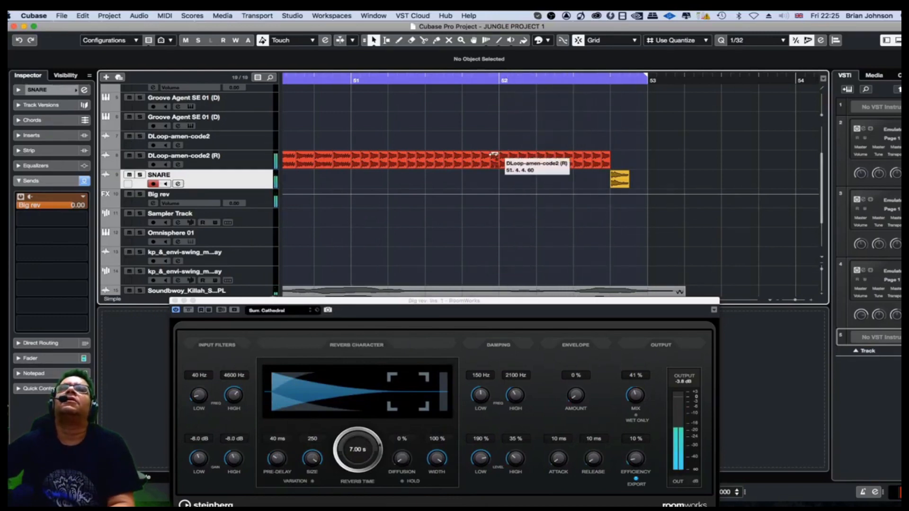
Place the playhead just before bar 50 and show the Volume automation lane of the DLoop-amen-code2 (R) track
key(g)
key(g)
key(g)
key(g)
key(g)
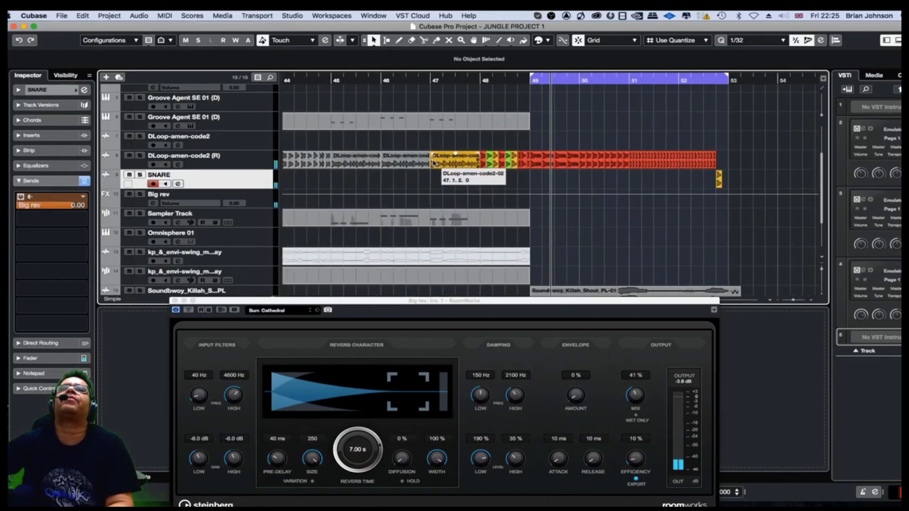
key(h)
key(h)
key(h)
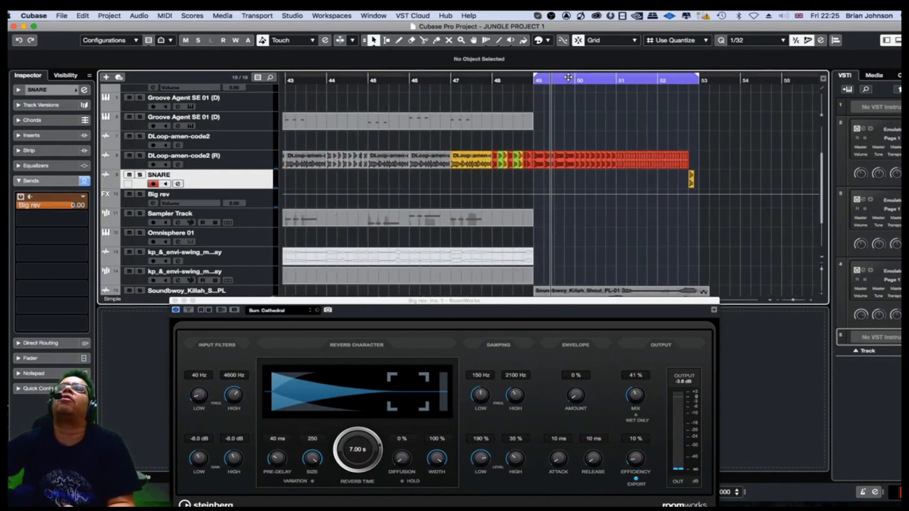
click(569, 77)
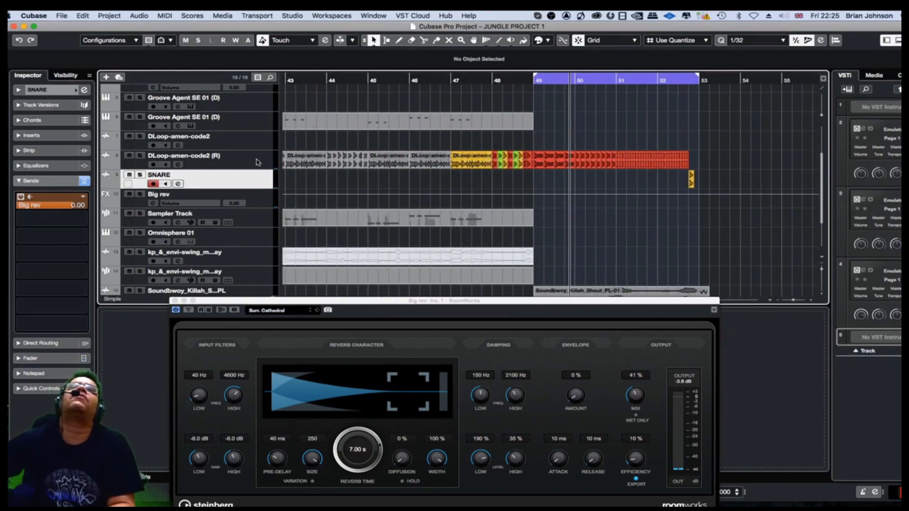
click(229, 166)
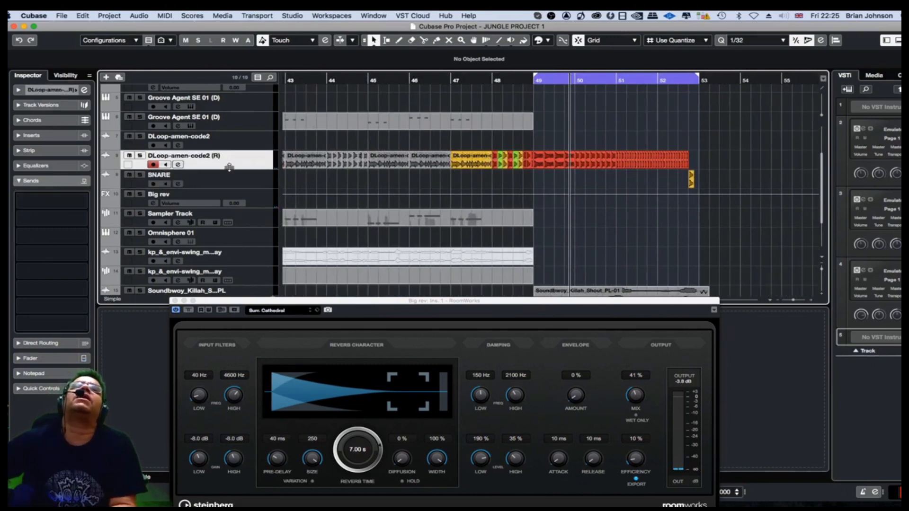
click(106, 165)
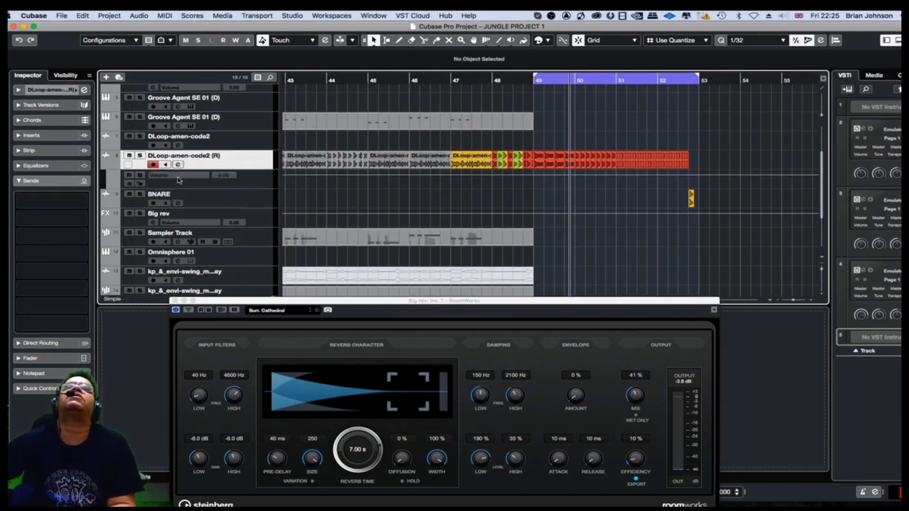
Look through the parameters available for the automation lane, including the full Add Parameter list
click(178, 179)
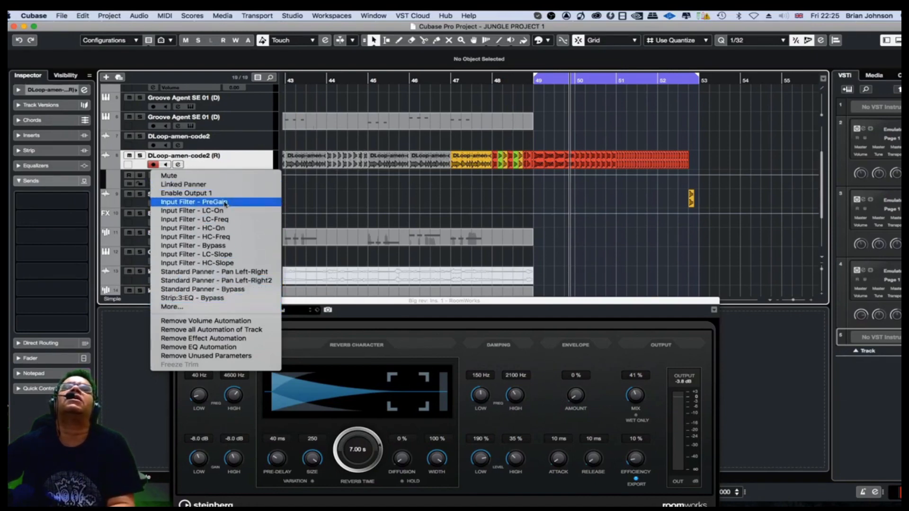
click(222, 307)
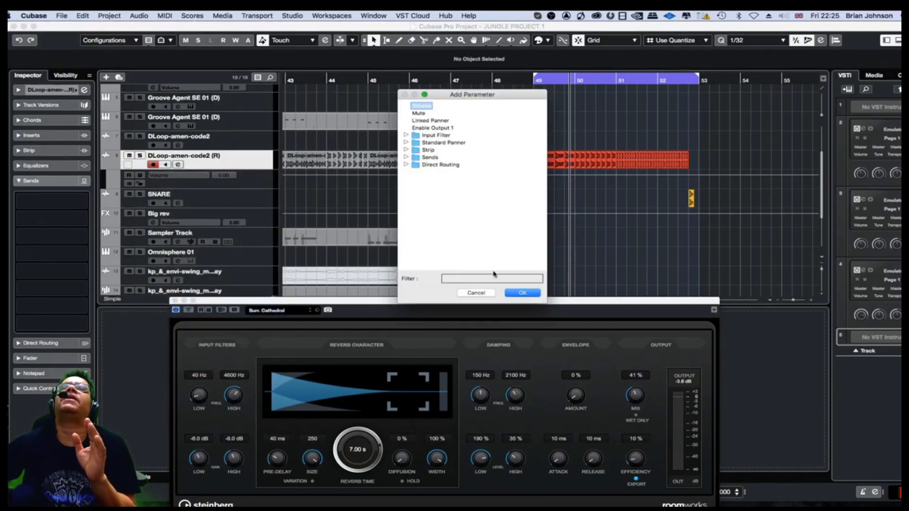
click(524, 292)
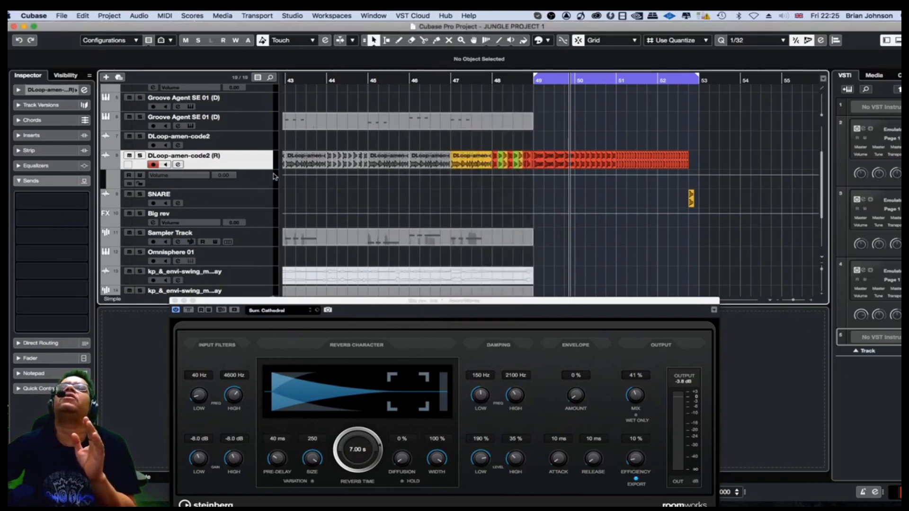
Draw volume automation with the Line tool that dips from bar 49 to about bar 51 and rises to the roll's end, and play it from bar 48
right_click(601, 185)
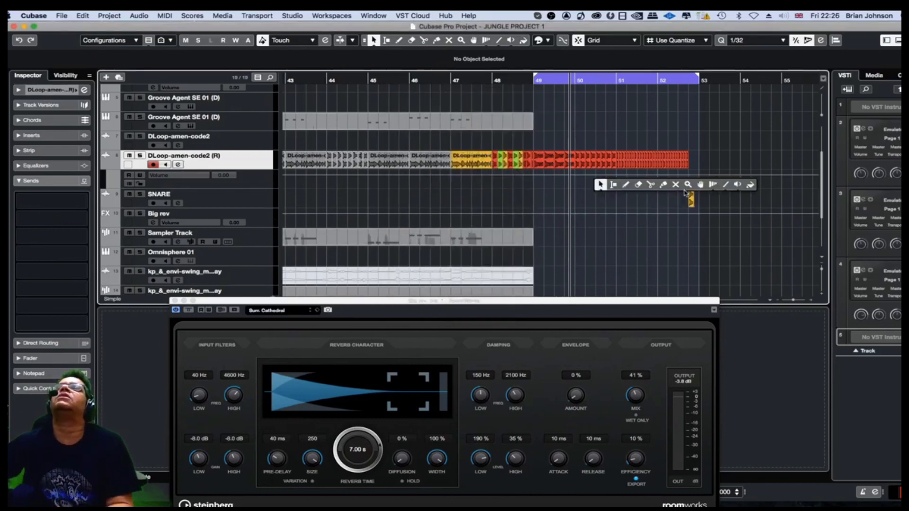
click(726, 184)
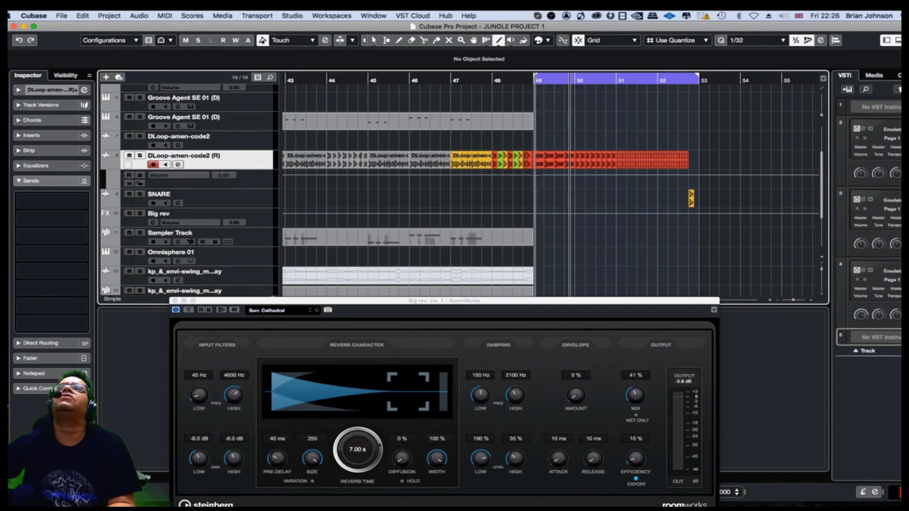
drag(536, 176, 612, 188)
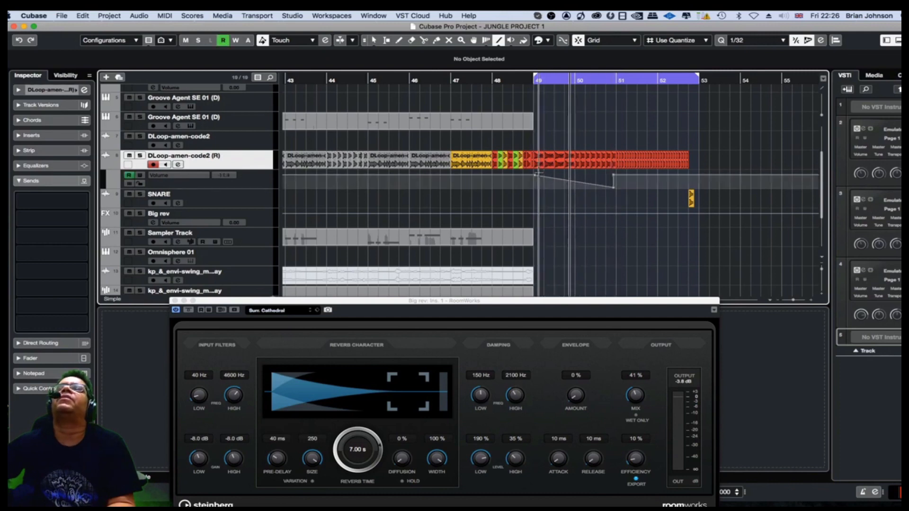
mouse_move(536, 175)
mouse_down()
mouse_move(614, 188)
mouse_move(689, 175)
mouse_up()
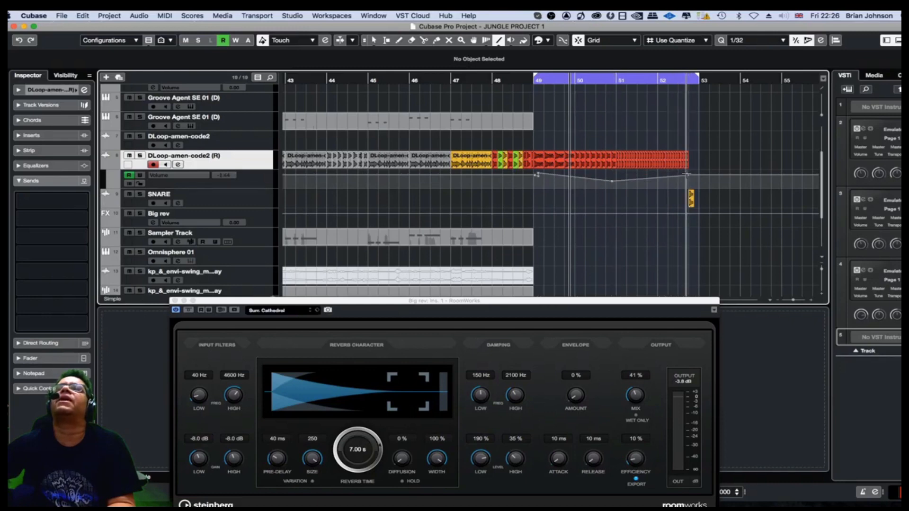
click(516, 79)
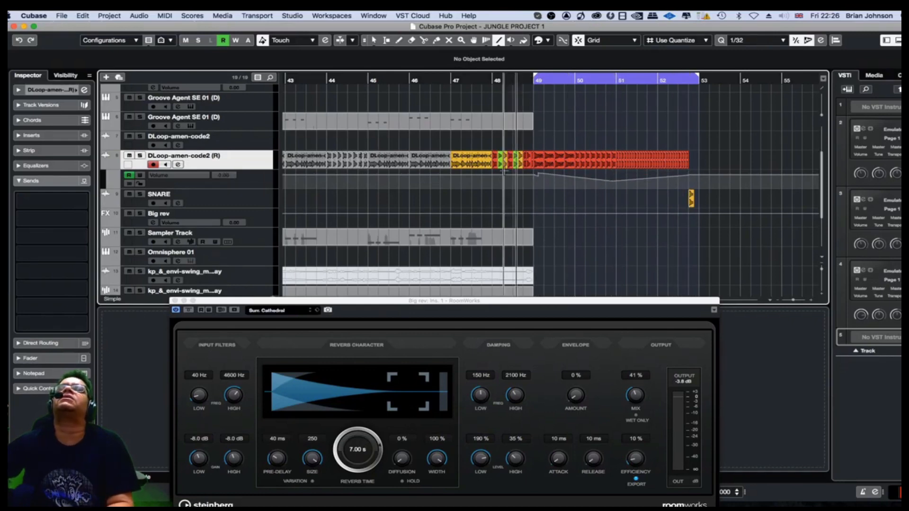
key(space)
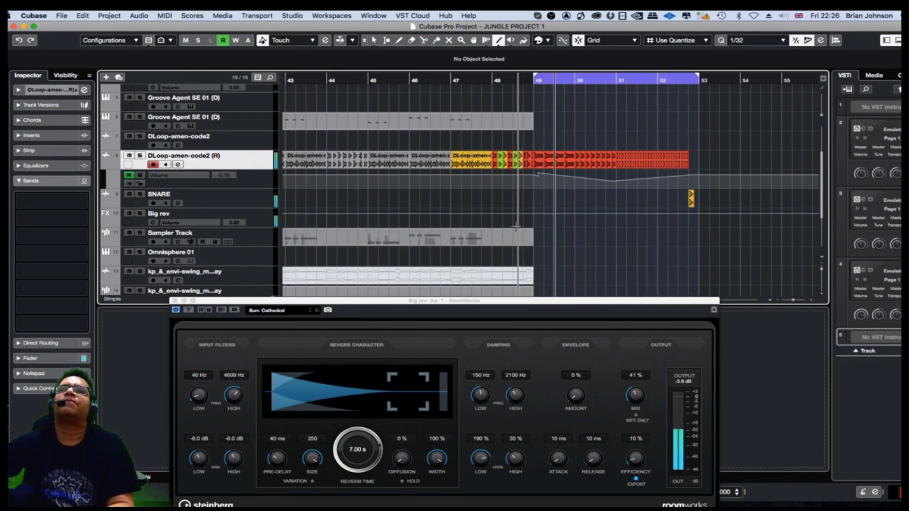
Save the project and hide the automation lane of the DLoop-amen-code2 (R) track
click(62, 15)
click(78, 76)
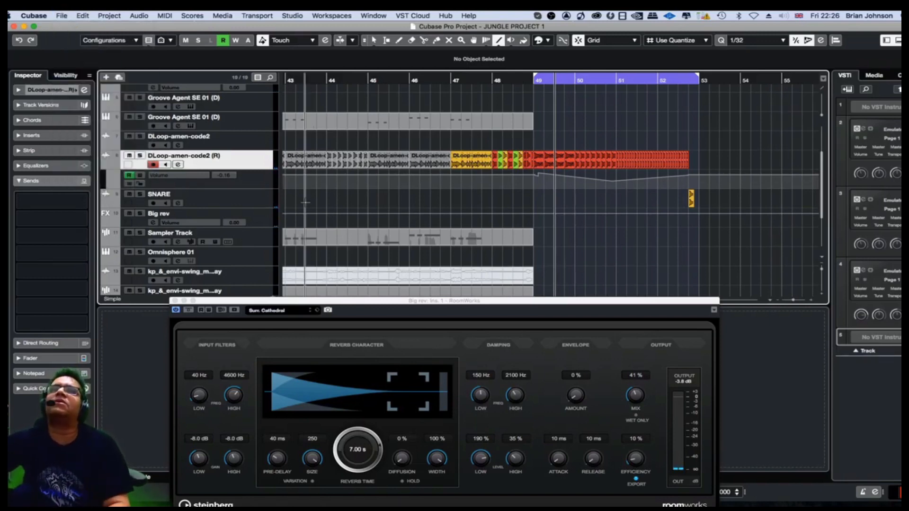
click(110, 175)
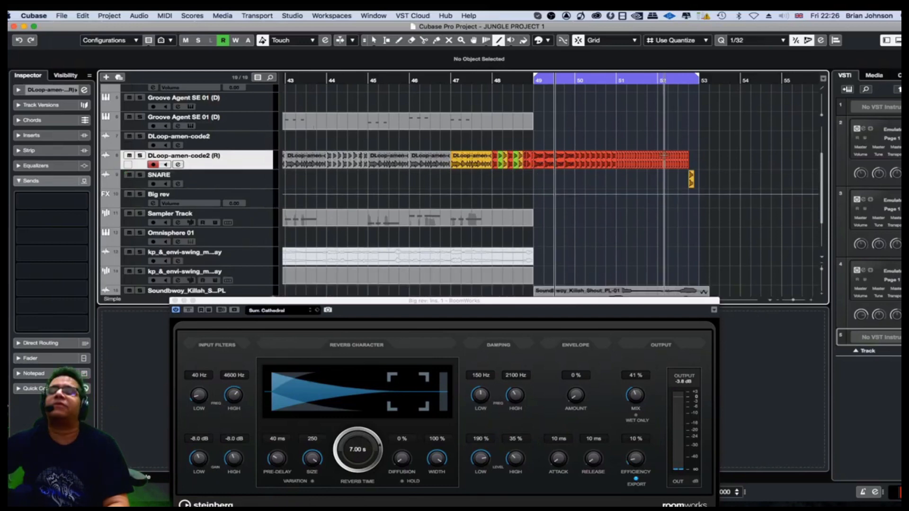
key(g)
key(g)
key(g)
key(g)
key(g)
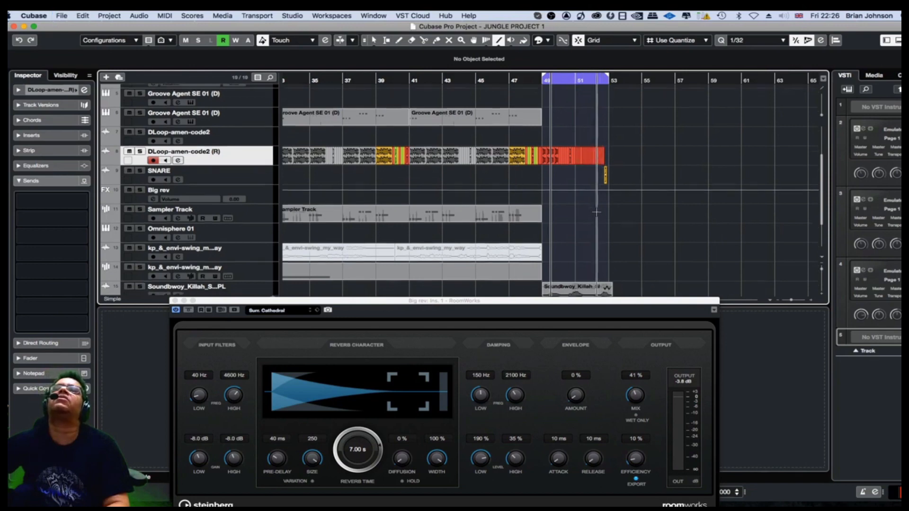
scroll(582, 198, down, 3)
right_click(615, 229)
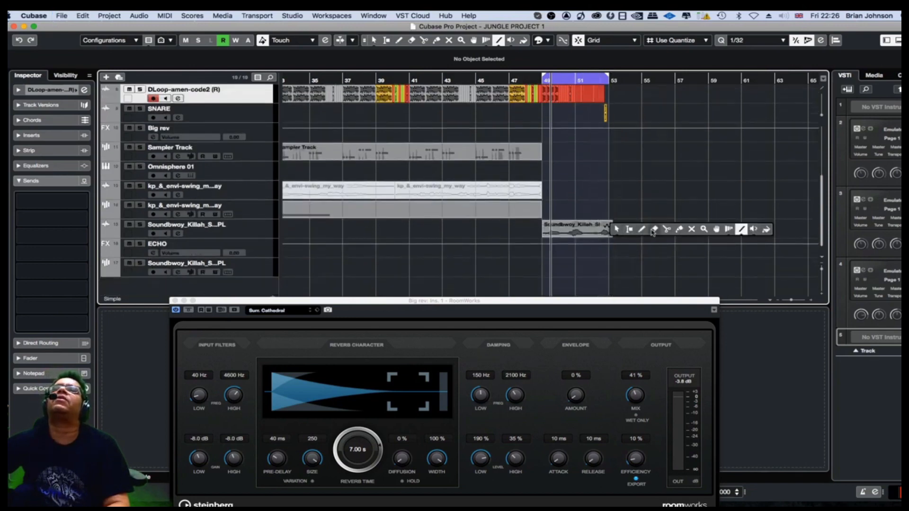
click(667, 229)
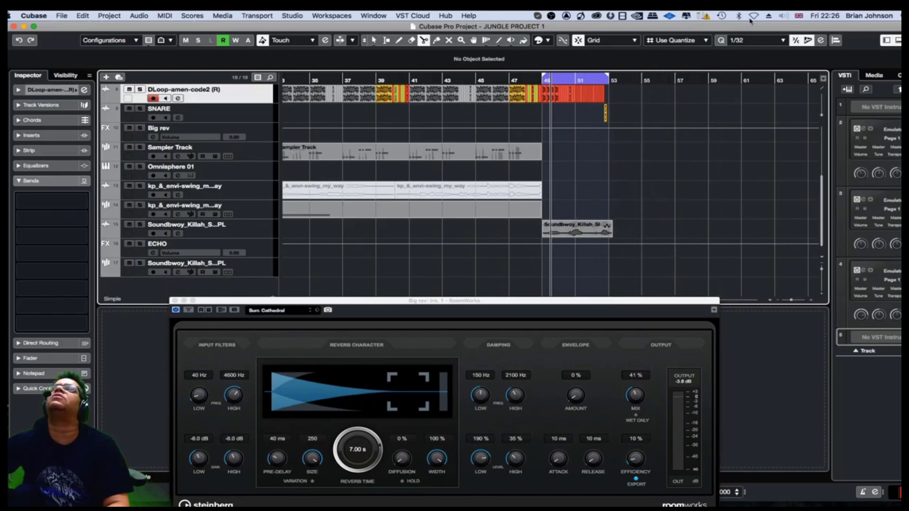
Set the quantize value to 1/8 and the grid type to Bar, and return to the Object Selection tool
click(742, 41)
scroll(751, 34, up, 2)
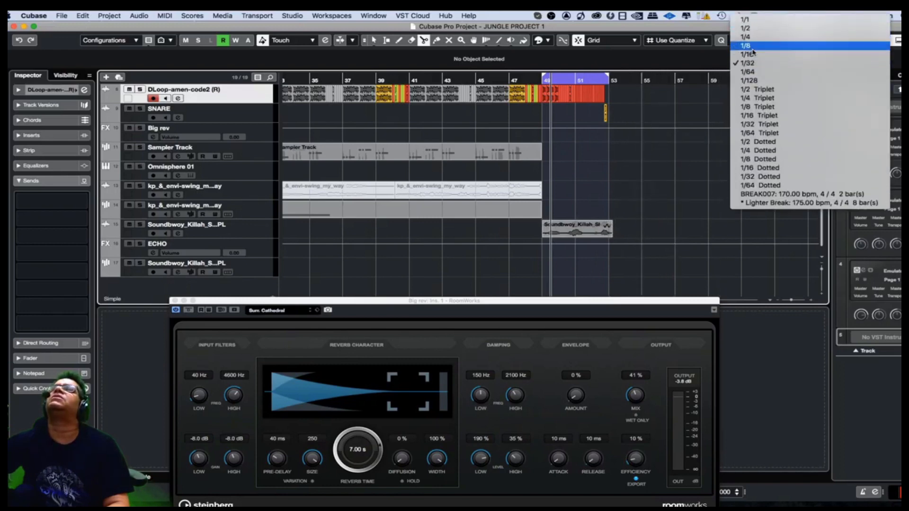
key(Return)
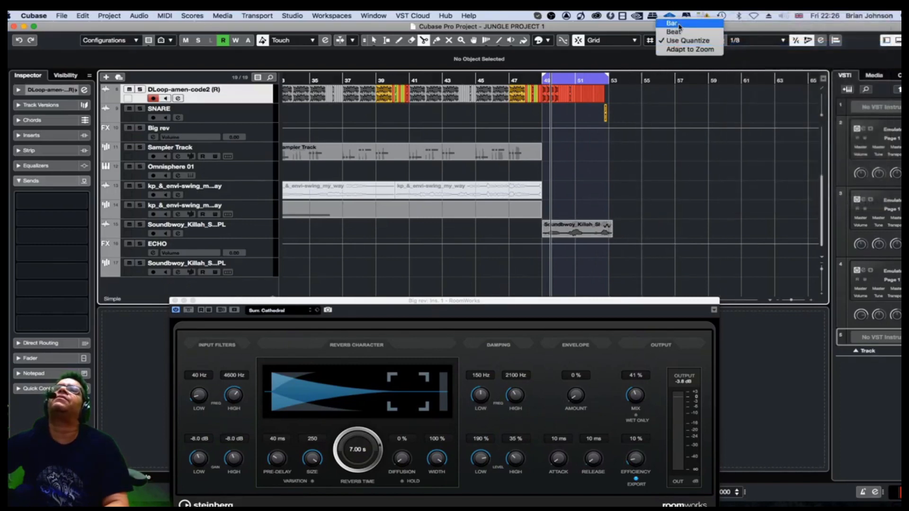
right_click(630, 195)
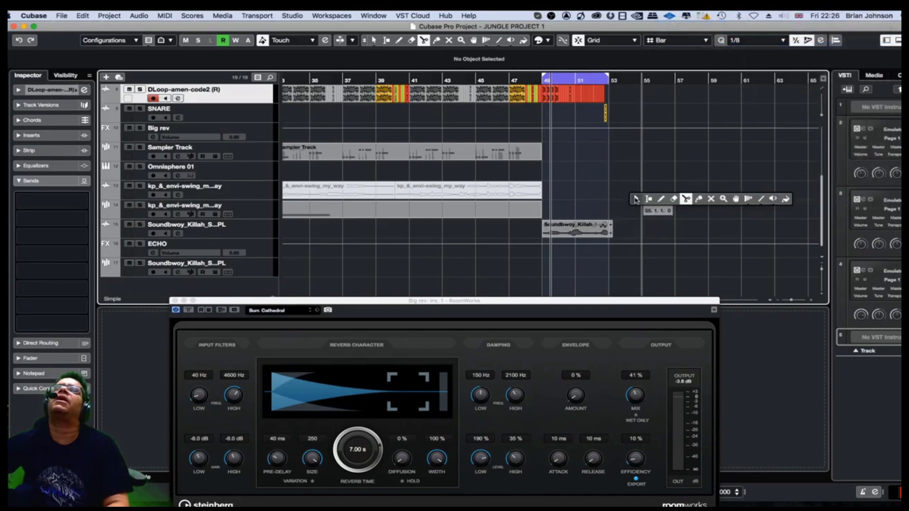
click(635, 199)
Copy the eight bars of DLoop-amen-code2 (R) events starting at bar 33 to bar 53, after the roll, and cycle over the copy
scroll(490, 196, up, 5)
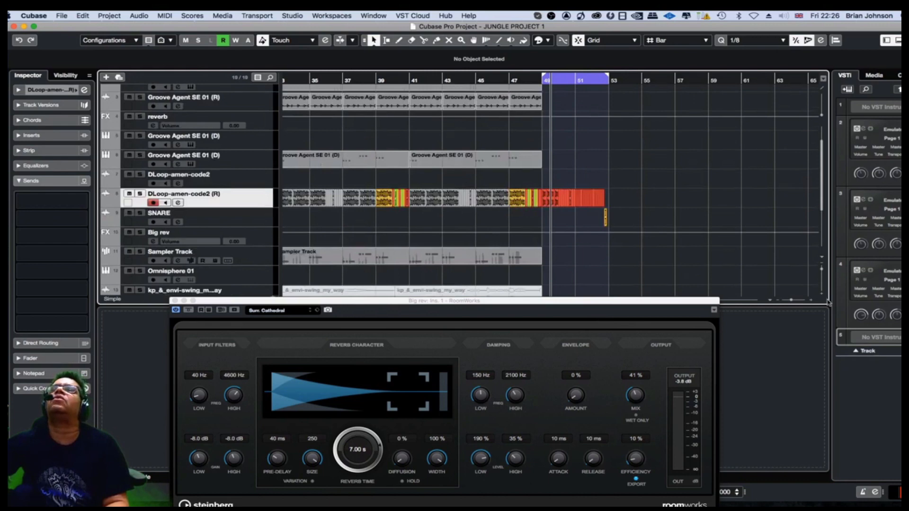
drag(792, 301, 789, 301)
key(h)
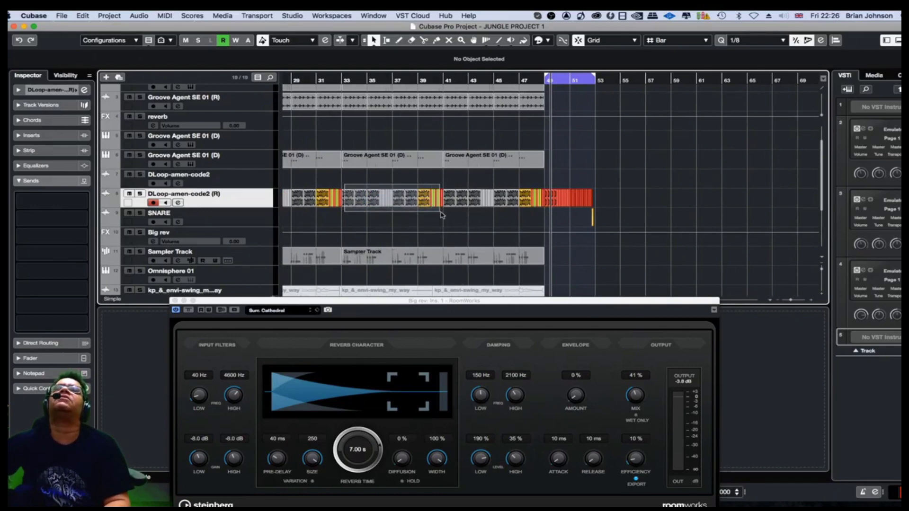
drag(442, 215, 441, 213)
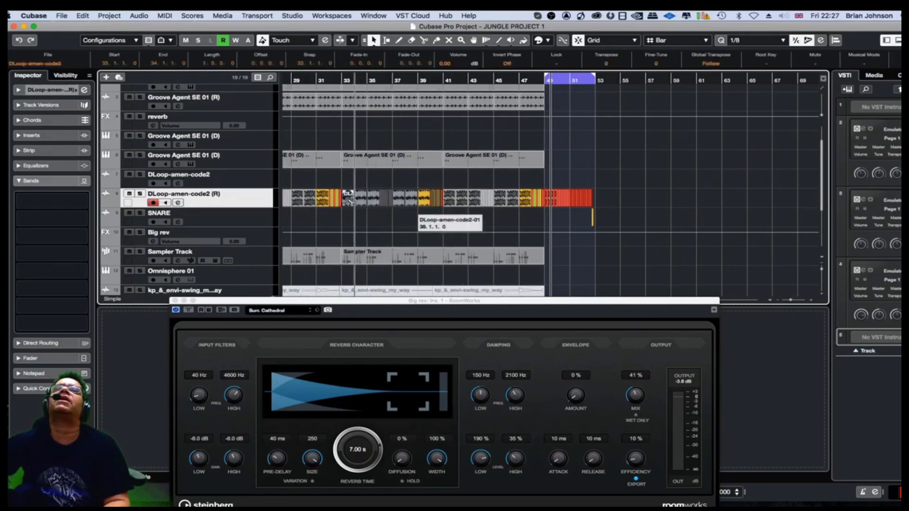
drag(351, 202, 599, 205)
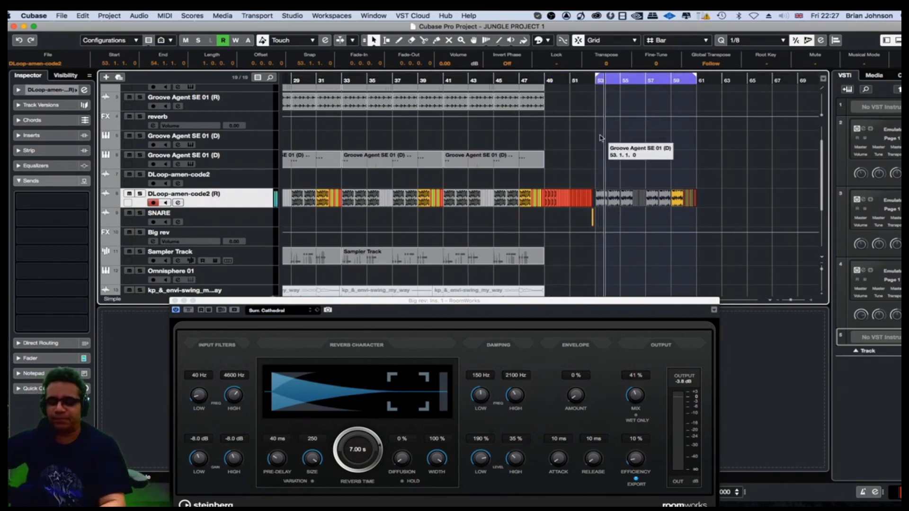
Deselect the copied loop events from bar 53 on the DLoop-amen-code2 (R) track and pick the Split tool
key(h)
key(h)
key(h)
key(h)
key(h)
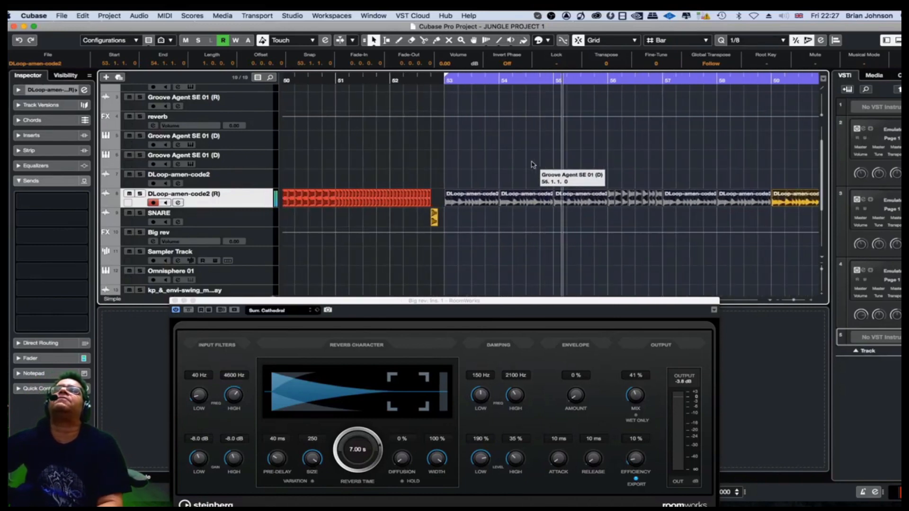
click(544, 171)
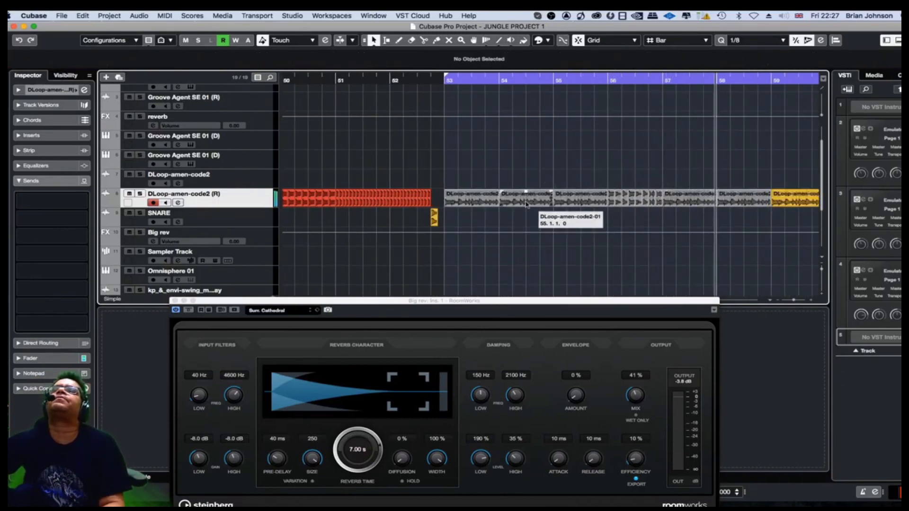
right_click(477, 176)
click(527, 177)
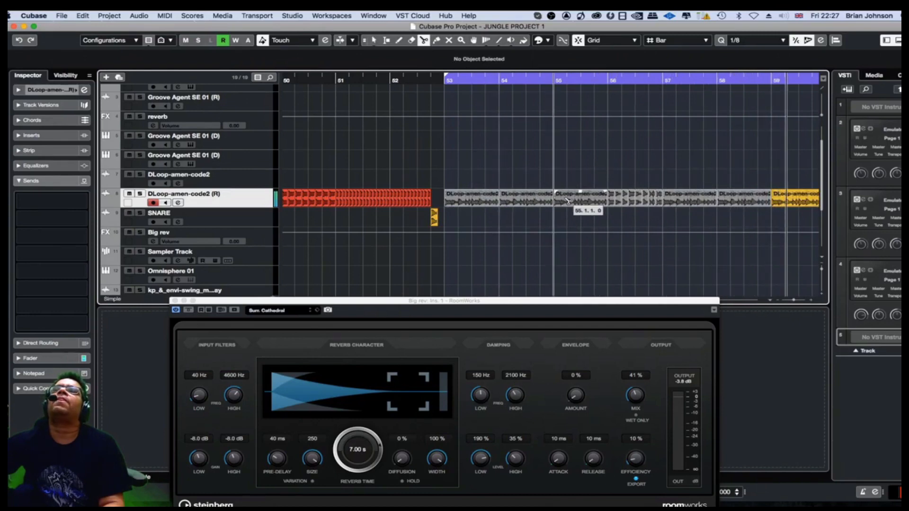
Move the Big rev RoomWorks plug-in window off the arrangement and close it
key(h)
key(h)
key(h)
key(h)
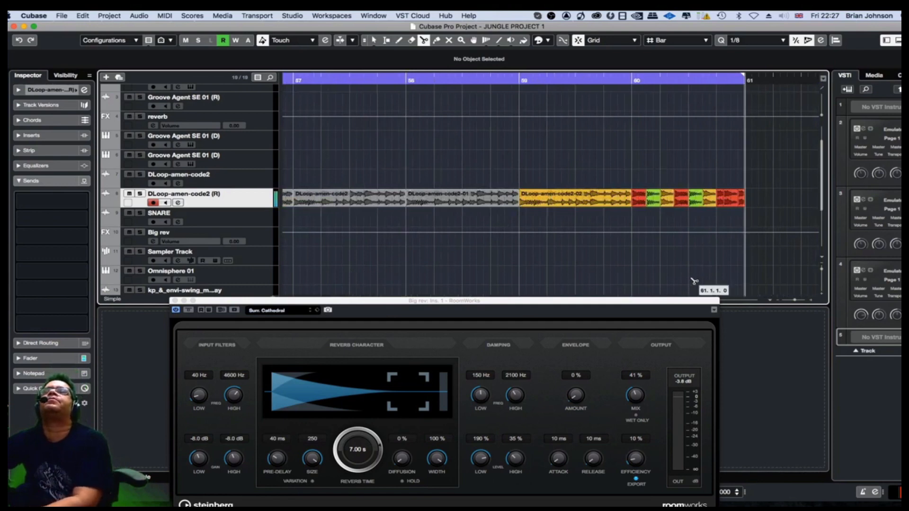
drag(668, 299, 729, 352)
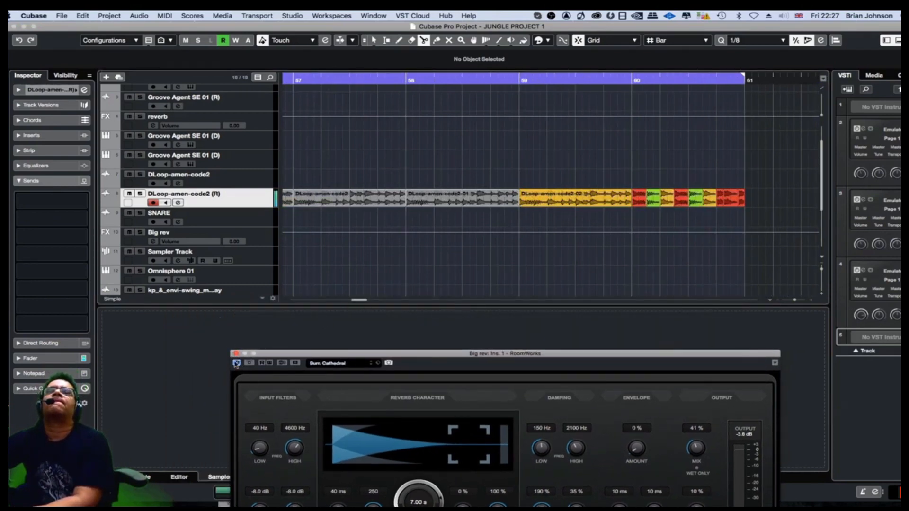
click(235, 354)
Shorten the cycle range to bars 53 to 55 and keep the Split tool active
drag(359, 300, 353, 302)
key(g)
key(g)
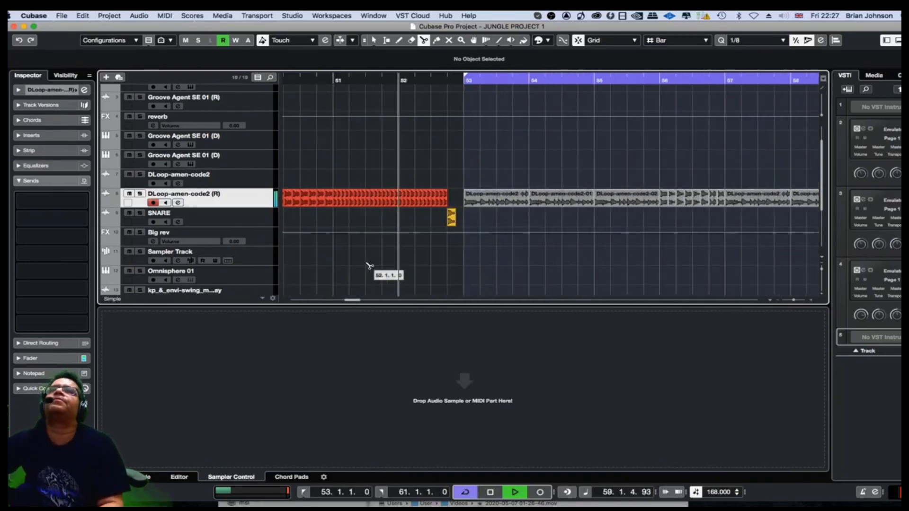
alt+click(594, 84)
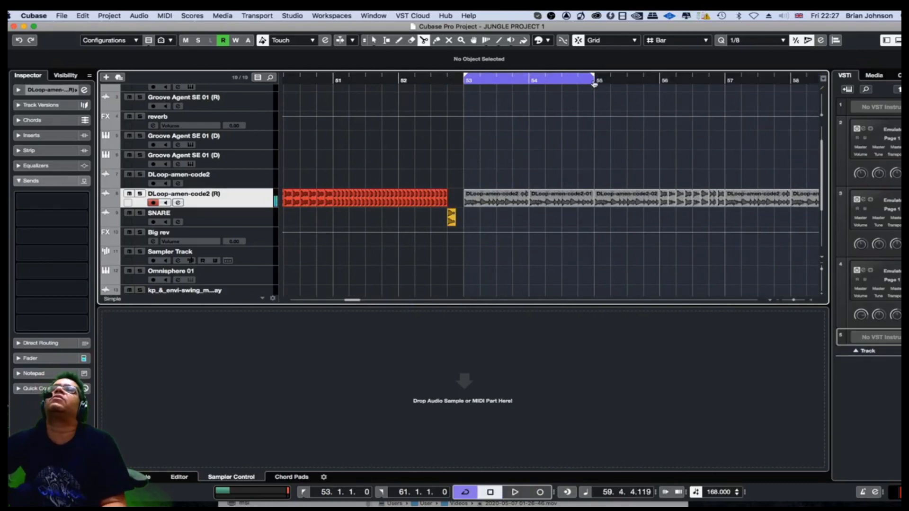
right_click(510, 196)
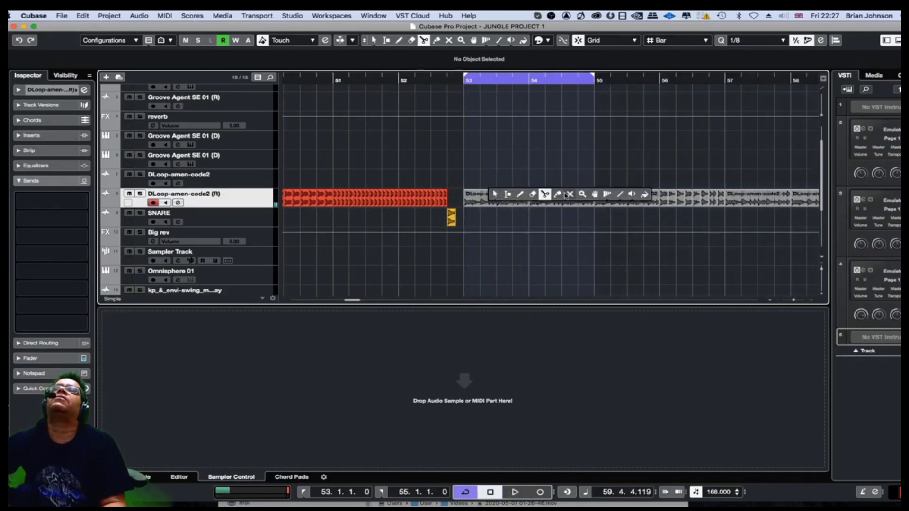
click(546, 195)
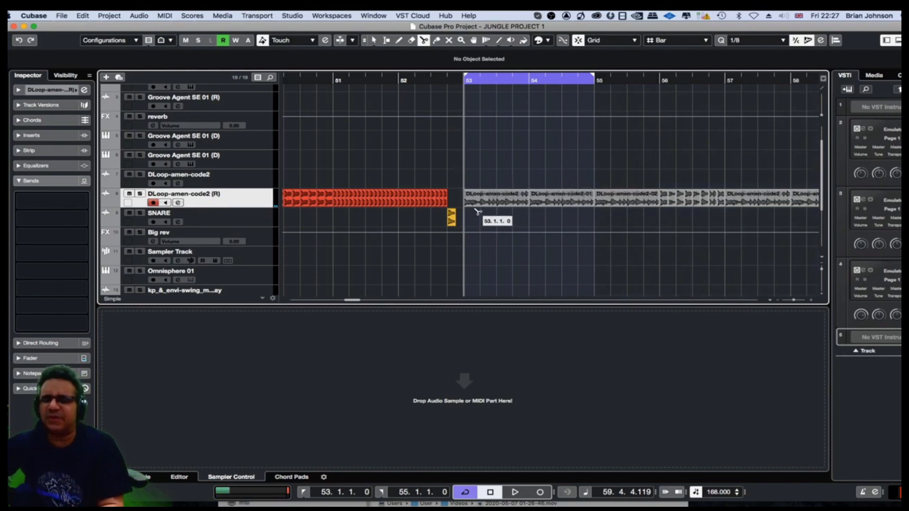
Set the quantize value to 1/16 and the grid type to Use Quantize
key(h)
key(h)
key(h)
key(h)
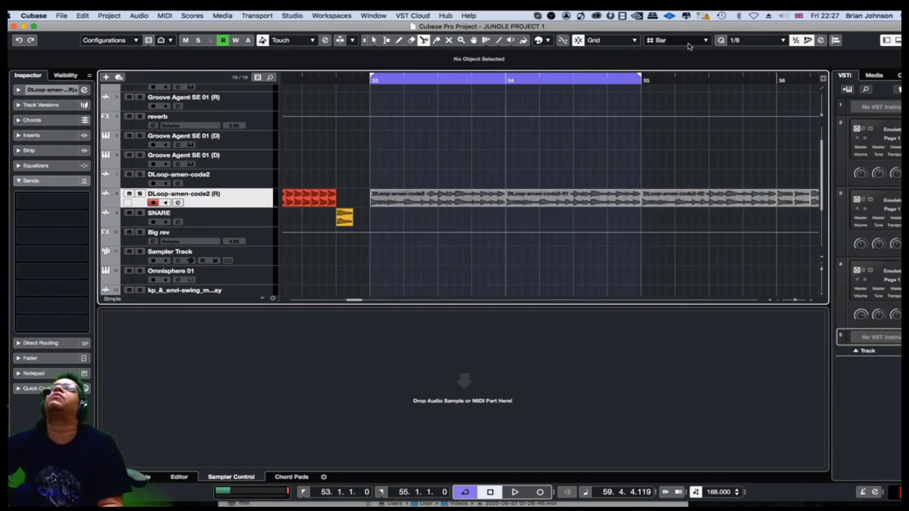
click(751, 39)
click(753, 56)
Split the DLoop-amen-code2 (R) event in bar 53 into eighth-note slices
key(h)
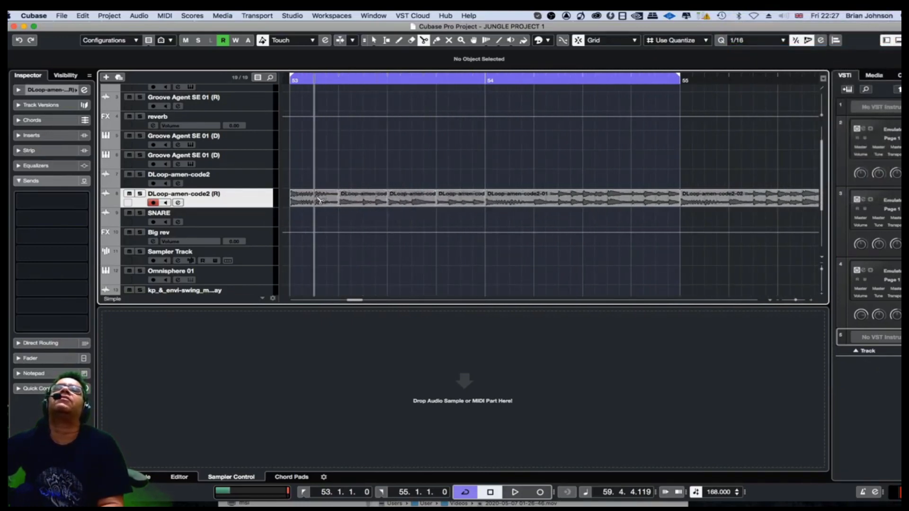
click(363, 195)
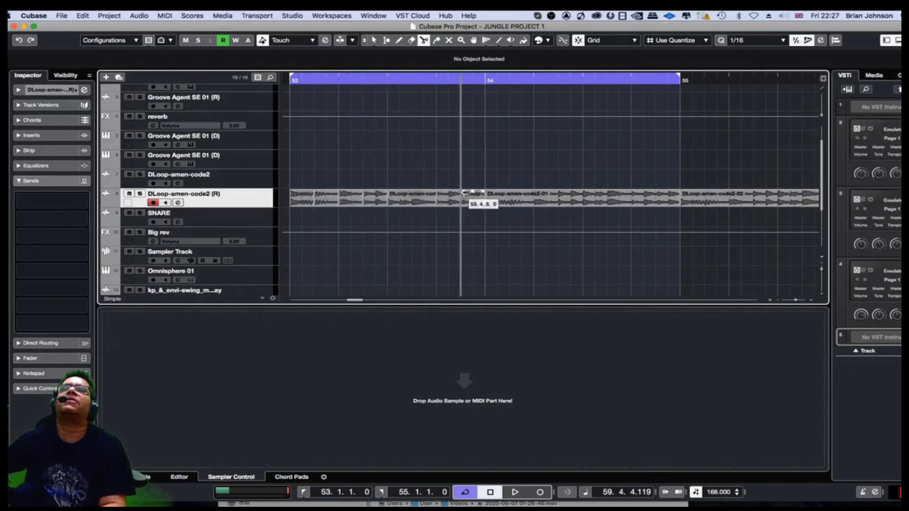
key(g)
key(g)
key(g)
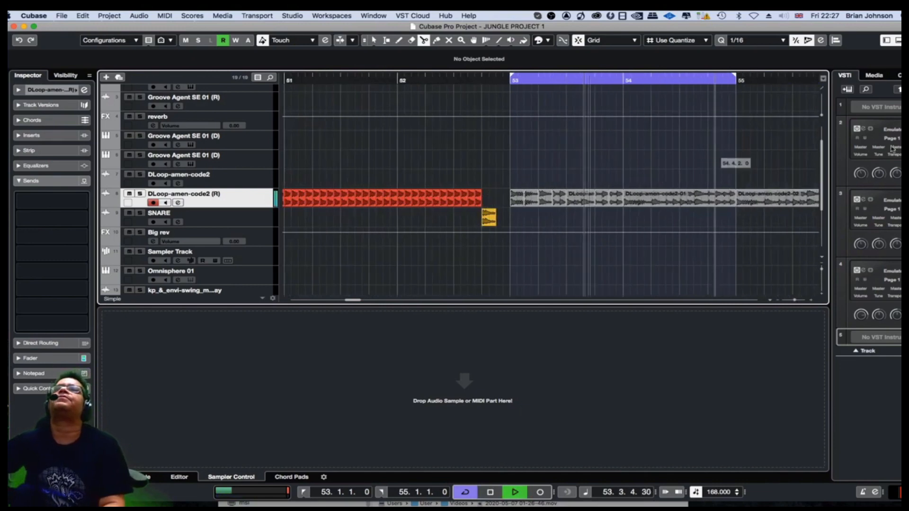
Shorten the cycle range to bar 53 only, ending at bar 54
key(h)
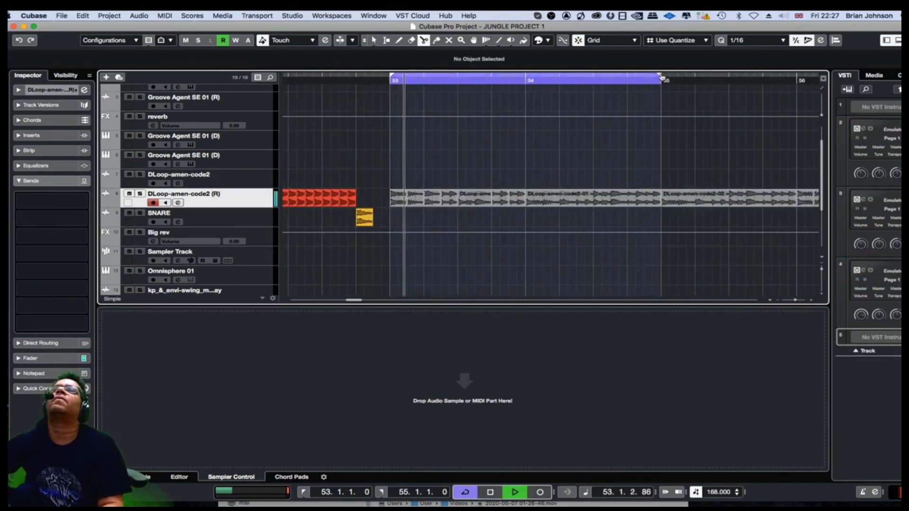
drag(660, 77, 552, 85)
key(h)
key(h)
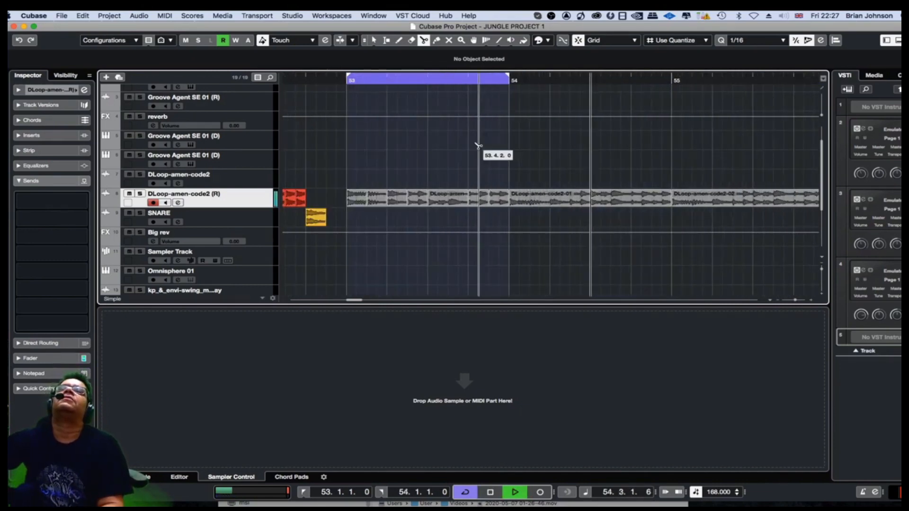
key(g)
key(g)
key(g)
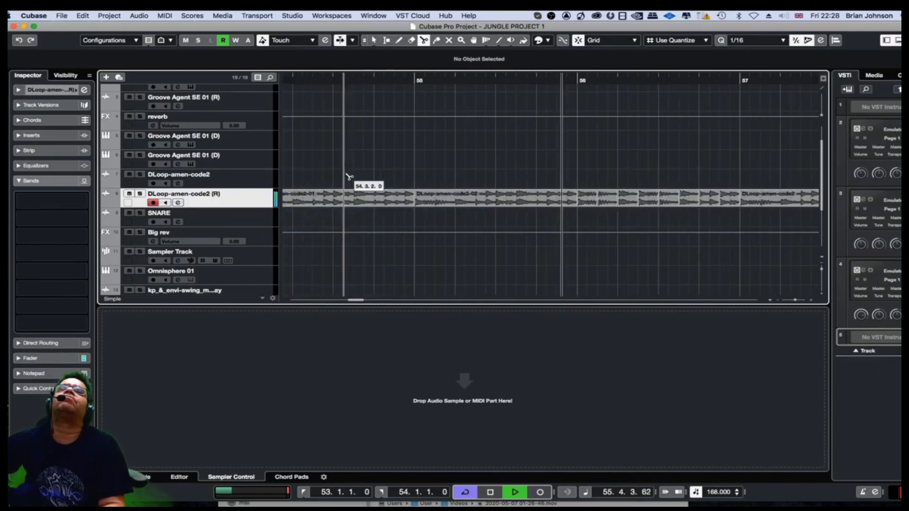
key(h)
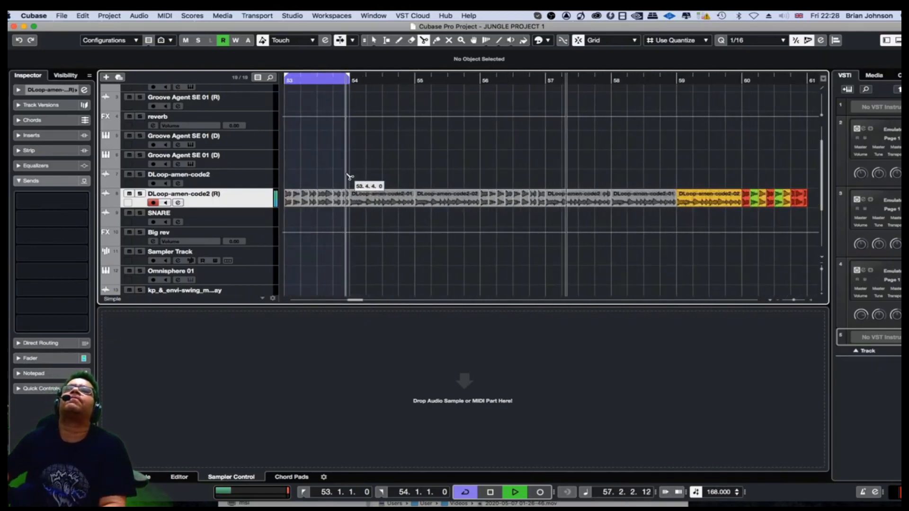
Return to the Object Selection tool and delete all the grey slices in bar 53
right_click(493, 185)
click(493, 184)
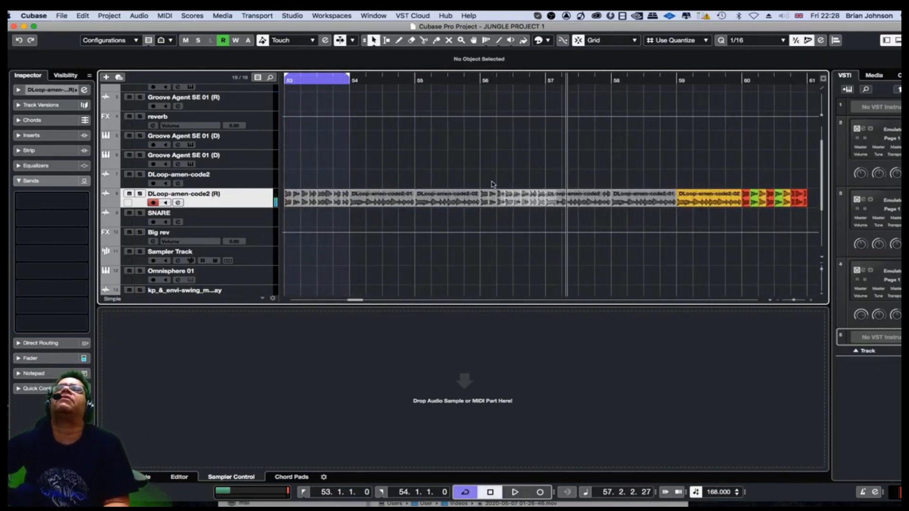
click(485, 202)
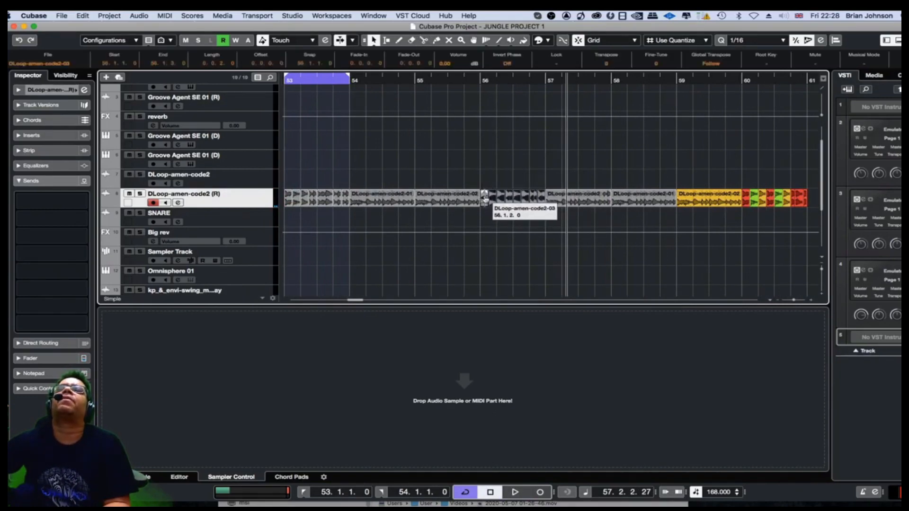
click(287, 186)
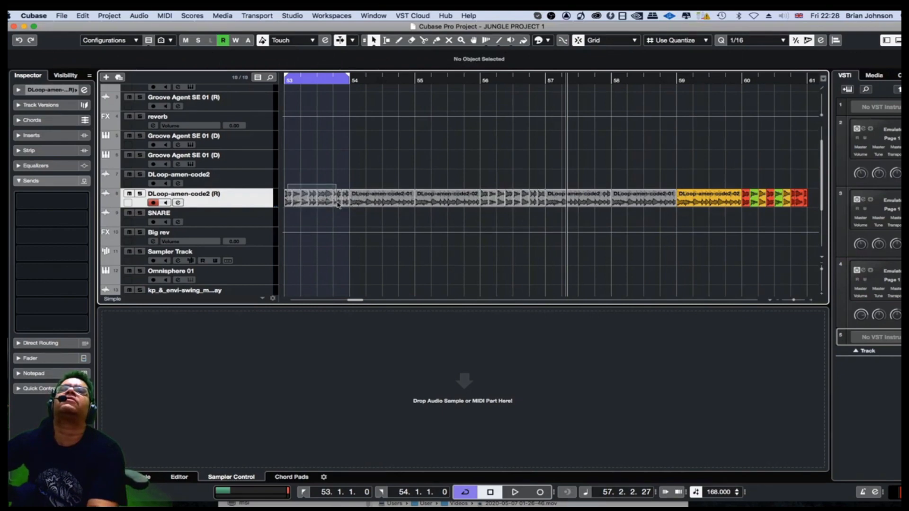
drag(347, 208, 348, 207)
key(Delete)
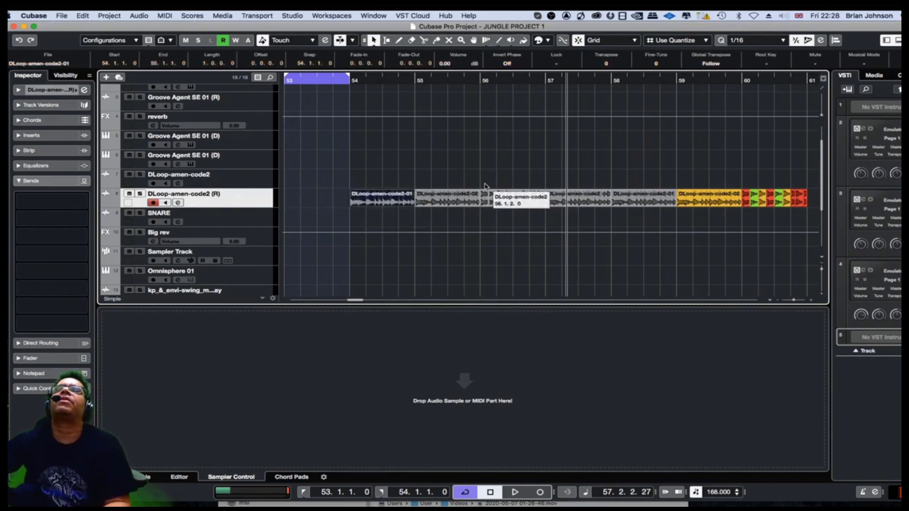
Copy the red, green and yellow slices of bar 60 into the empty bar 53
drag(485, 186, 574, 211)
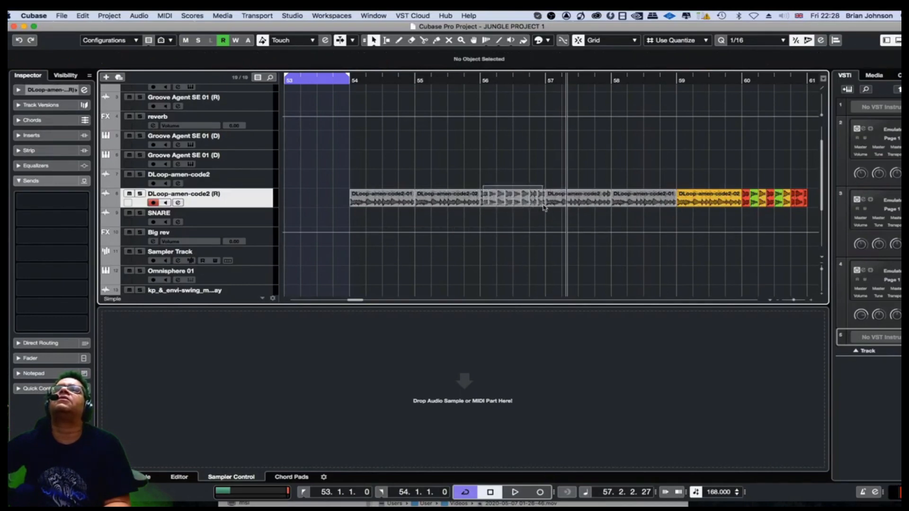
drag(545, 208, 545, 208)
drag(746, 188, 809, 207)
drag(747, 200, 328, 198)
Play the cycle from bar 53 and examine how the coloured slices follow the roll and the snare hit
key(KP_1)
key(space)
key(h)
key(h)
key(h)
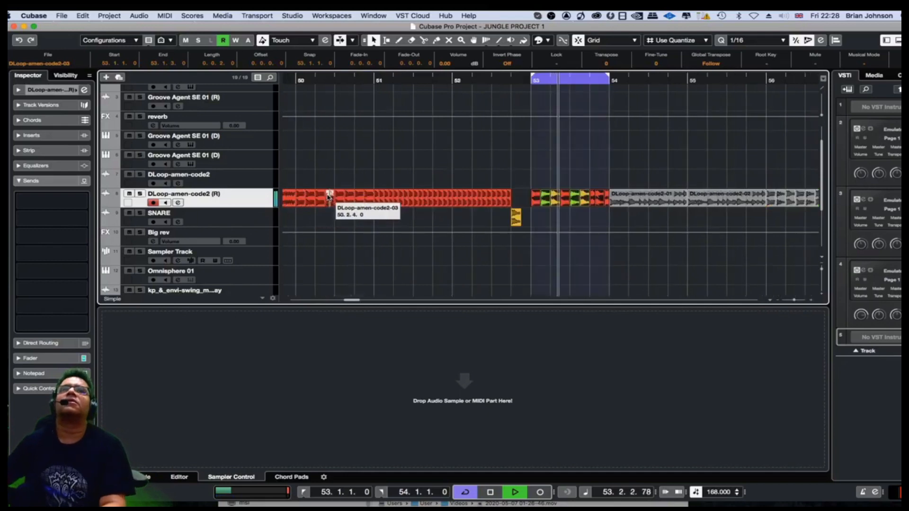
key(g)
key(g)
key(g)
key(h)
key(h)
key(h)
key(g)
key(g)
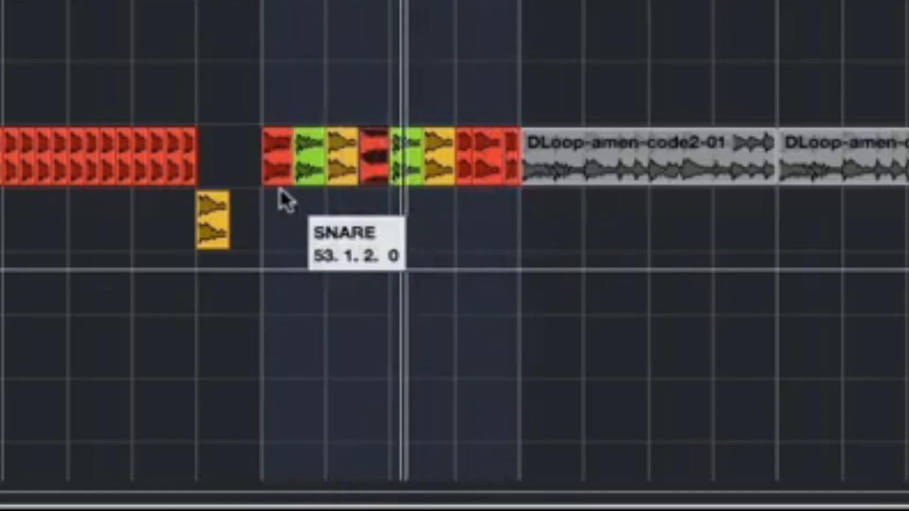
Delete the loop event in bar 54 of the DLoop-amen-code2 (R) track
scroll(281, 183, down, 5)
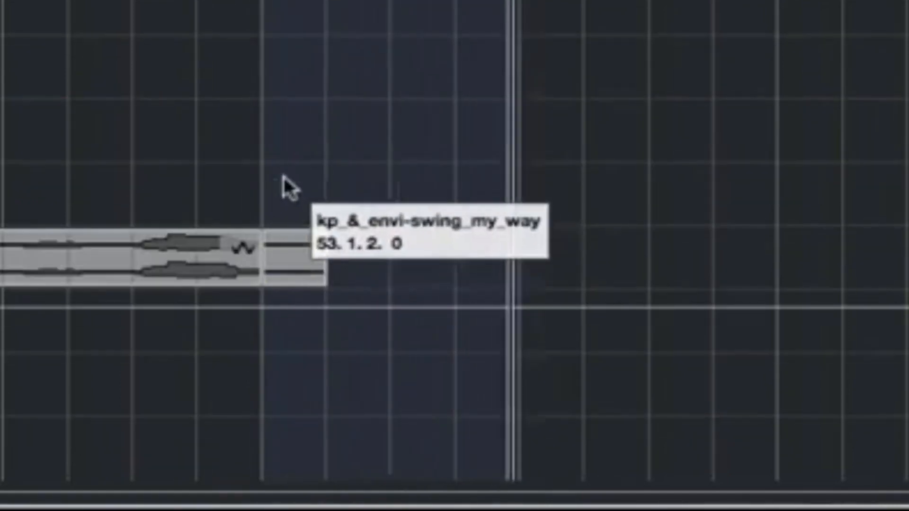
key(g)
key(g)
scroll(530, 138, up, 4)
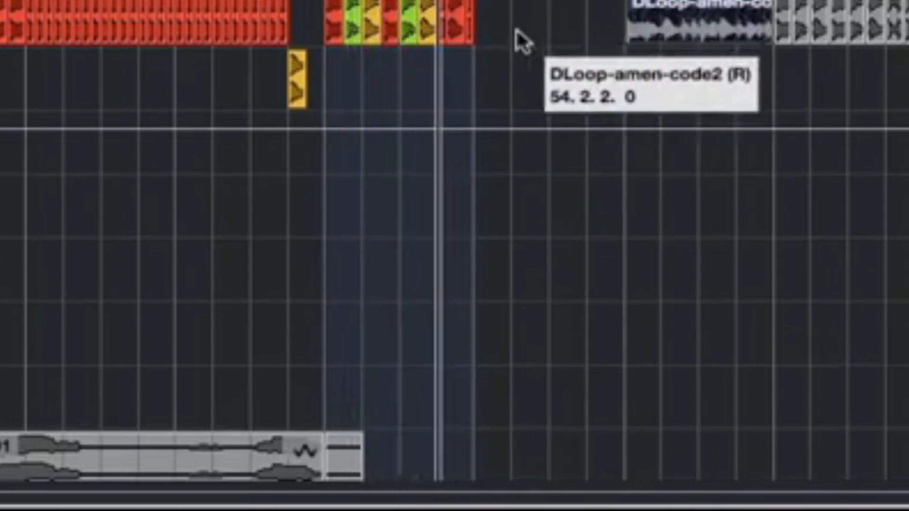
Split the loop event in bar 55 at its midpoint and copy its second half to the start of bar 54
right_click(644, 32)
click(802, 30)
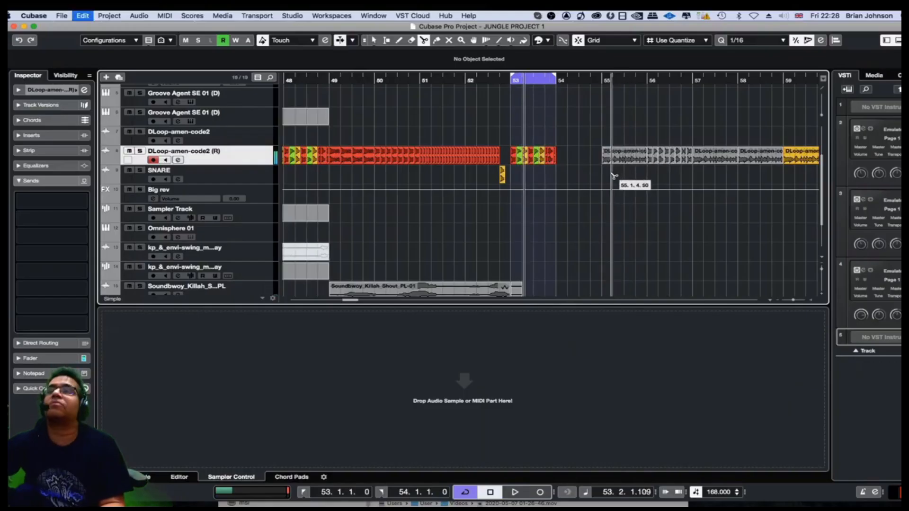
click(626, 160)
right_click(601, 185)
click(600, 185)
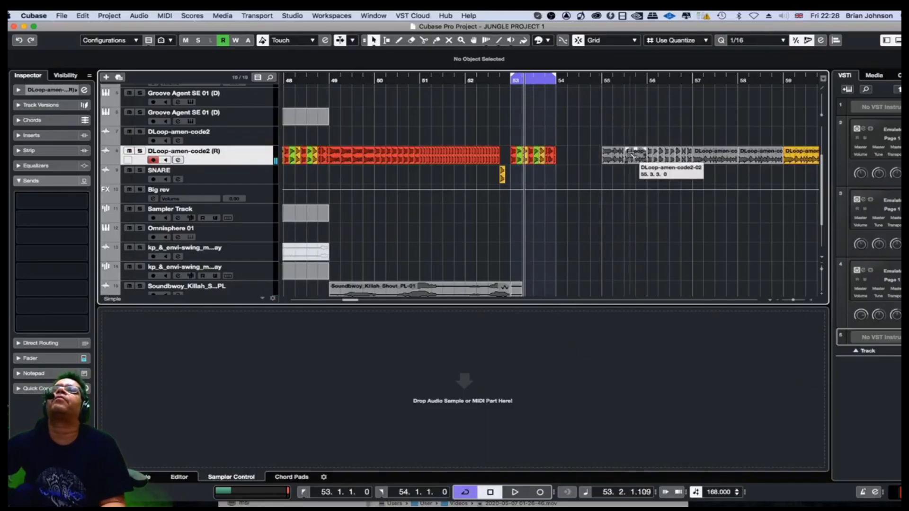
drag(634, 156, 563, 157)
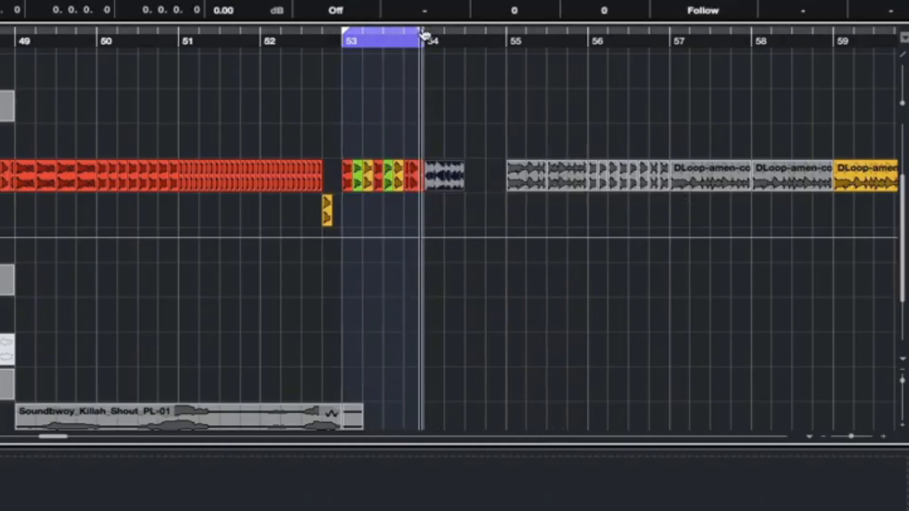
Extend the cycle range to two bars, from bar 53 to bar 55
drag(556, 75, 606, 76)
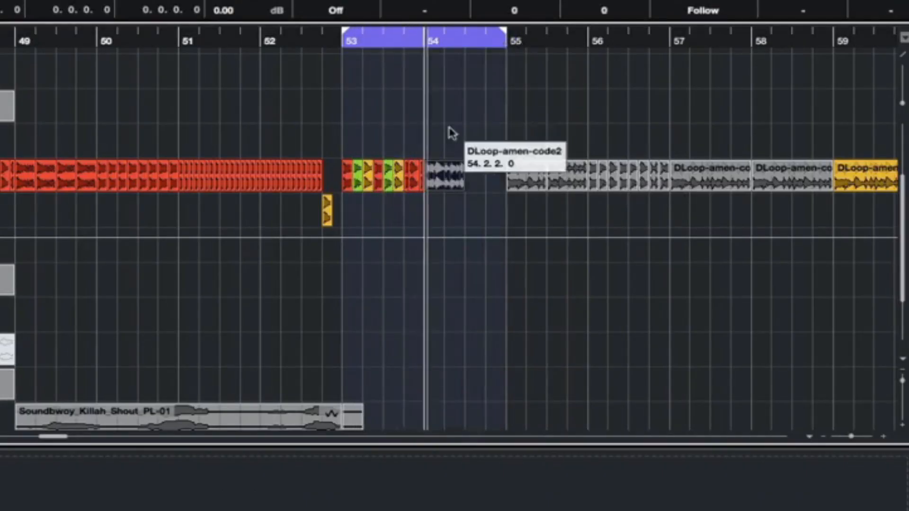
key(h)
key(h)
key(h)
key(h)
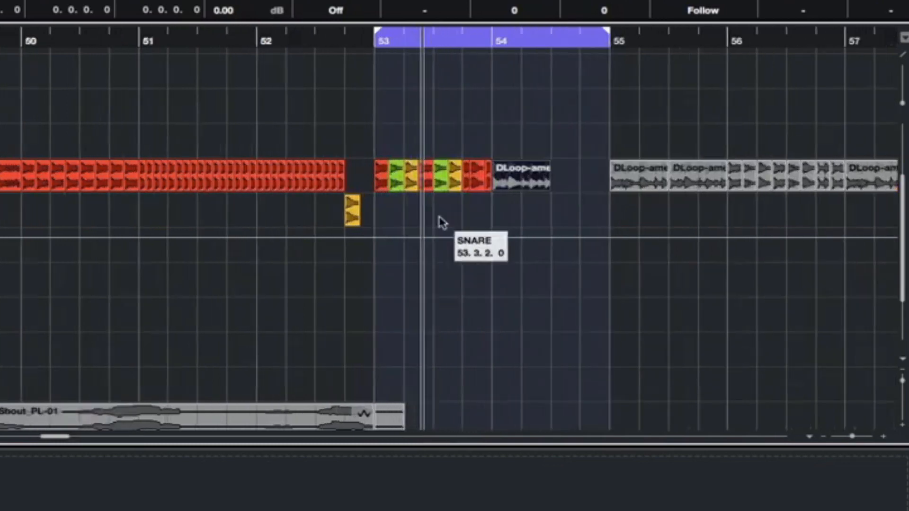
Copy the half-bar slice at bar 54 to start at 54.2.3, and undo the extra copy attempted after it
drag(529, 185, 593, 192)
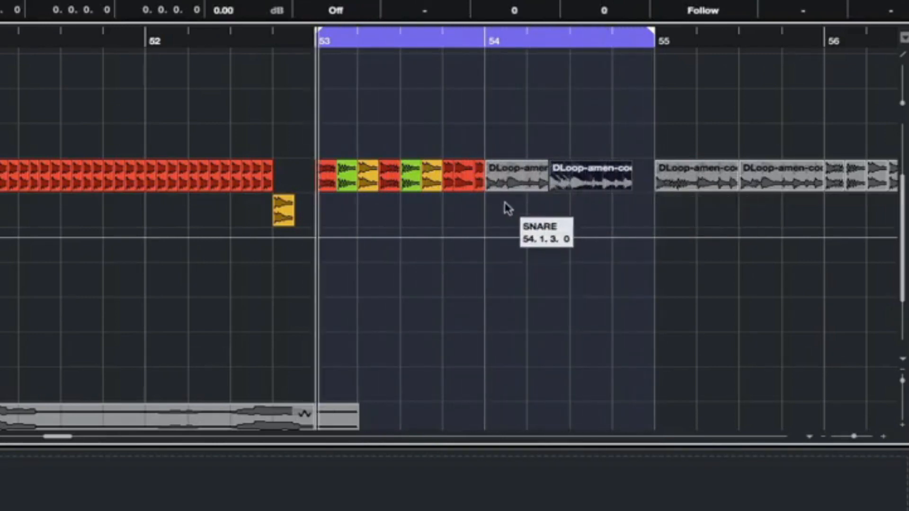
drag(530, 179, 657, 180)
key(super+z)
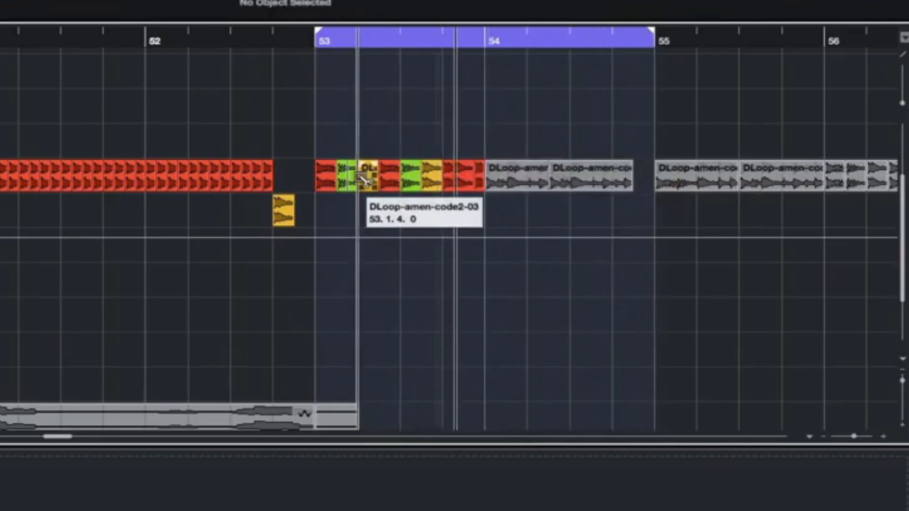
Fill the end of bar 54, from 54.3.3, with three copies of the yellow slice from bar 53's second beat
drag(368, 175, 637, 189)
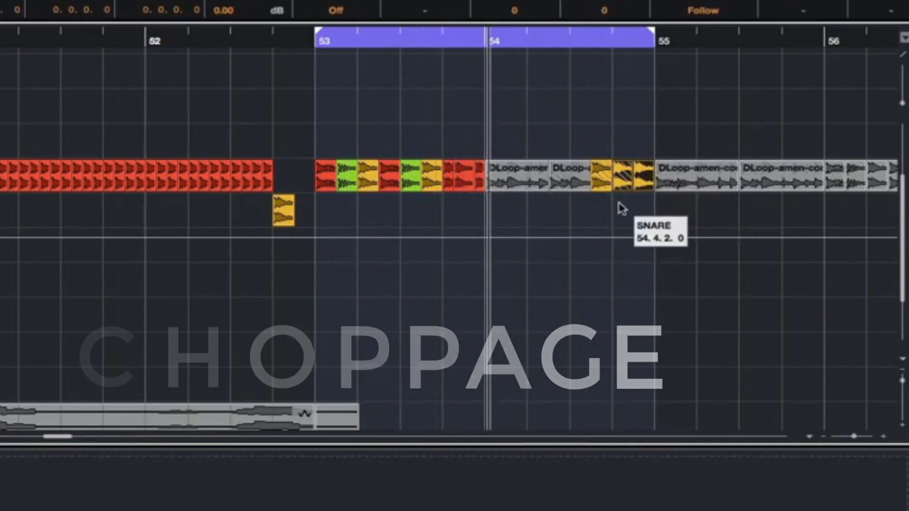
click(620, 204)
key(g)
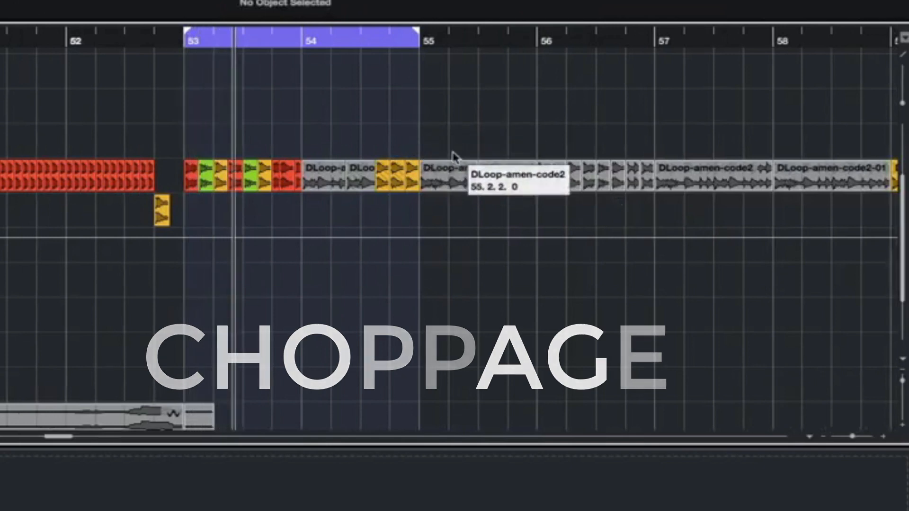
Delete the loop slice in the first half of bar 55 and move its second-half slice to the start of the bar
click(453, 184)
key(Delete)
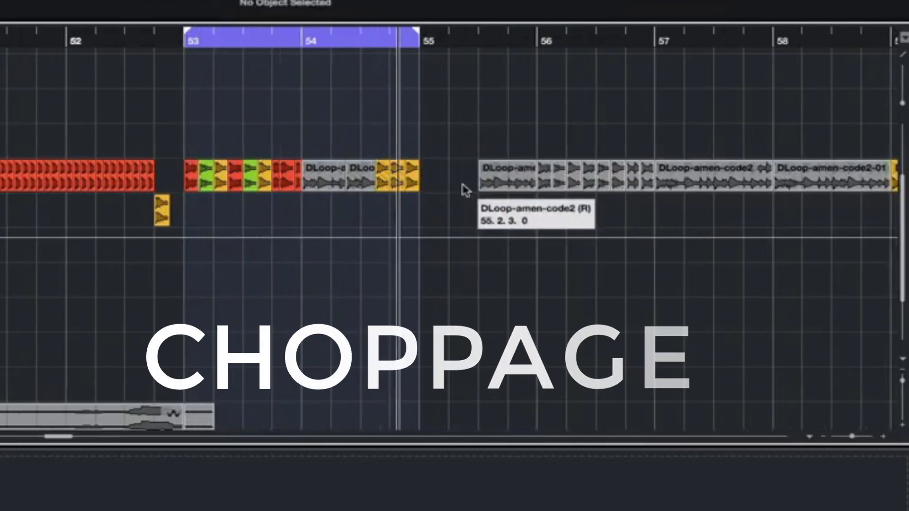
drag(499, 177, 440, 176)
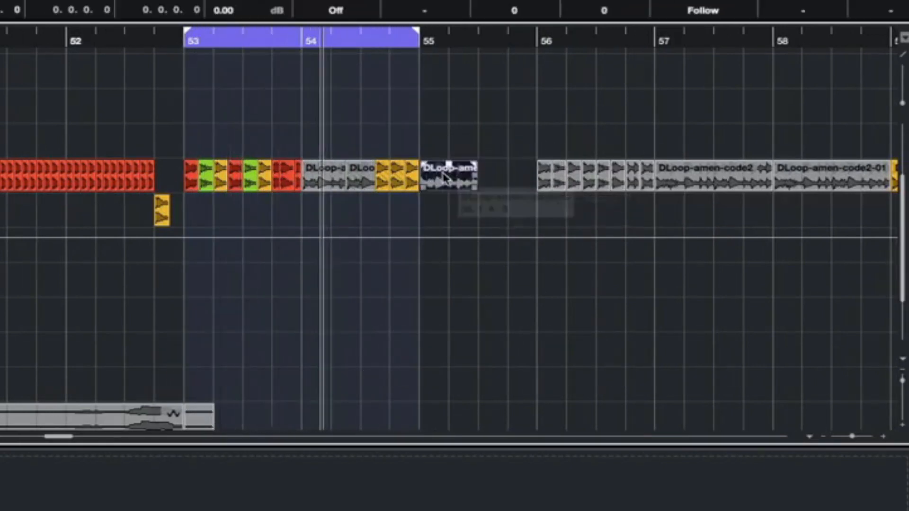
Extend the cycle range to bar 56 and copy the half-bar slice from the start of bar 55 to 55.3.1
drag(418, 37, 537, 36)
drag(511, 160, 511, 165)
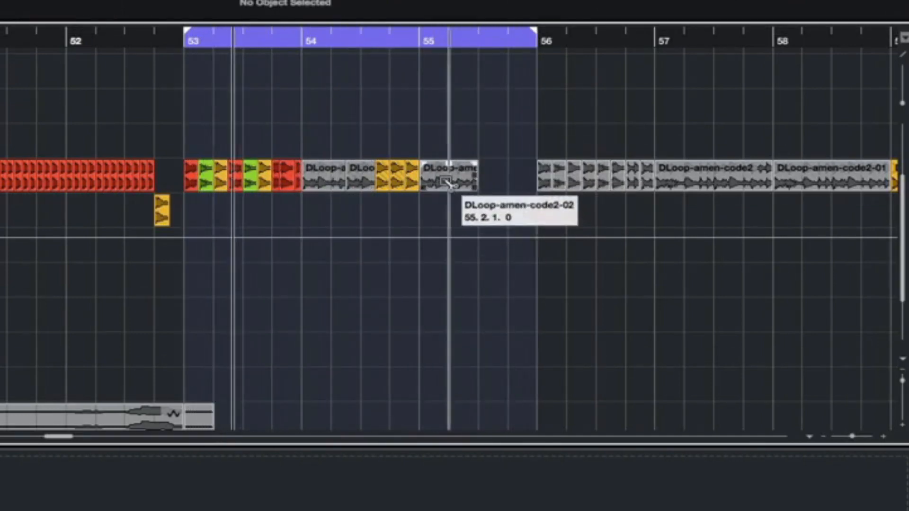
drag(446, 179, 506, 178)
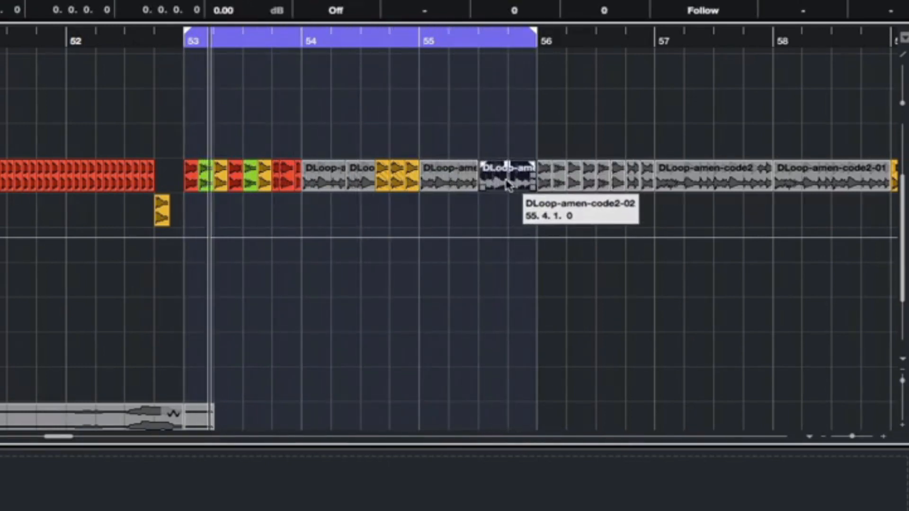
Shift the copied half-bar slice to 55.2.1, then duplicate it and split the duplicate at the start of bar 56
drag(508, 184, 530, 183)
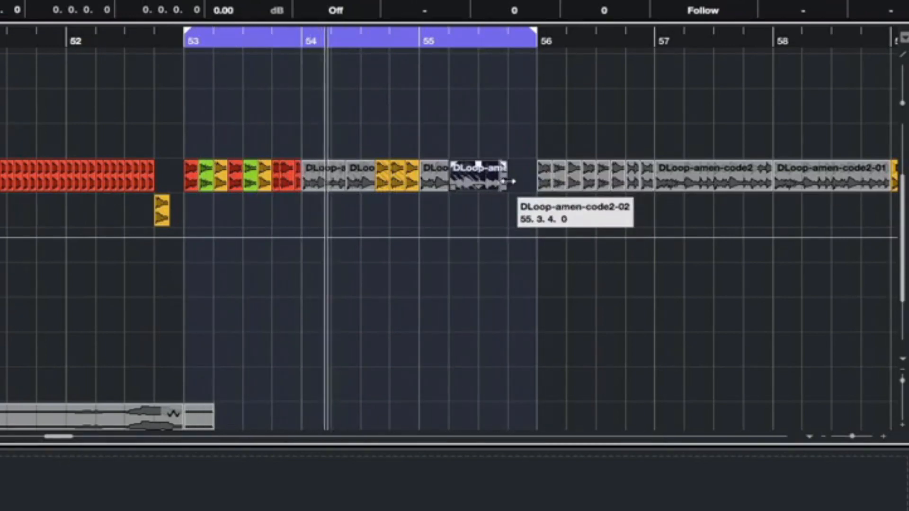
key(ctrl+d)
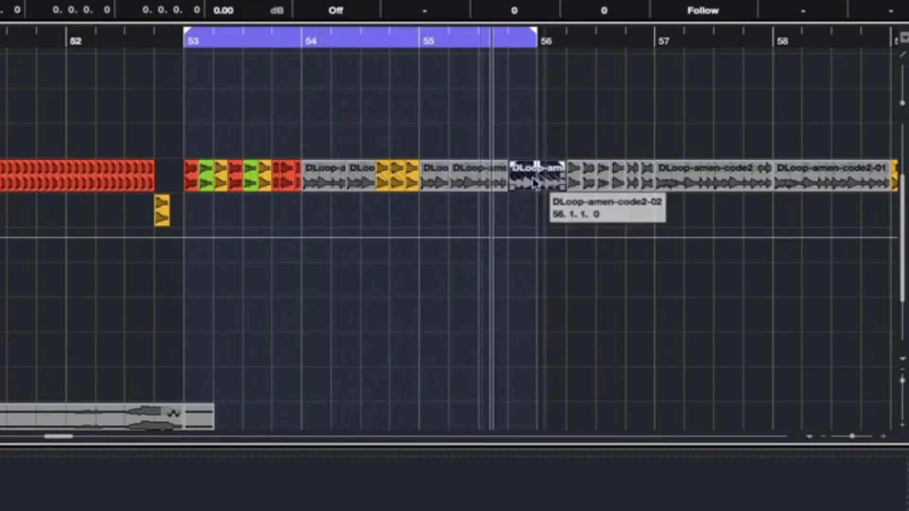
right_click(532, 194)
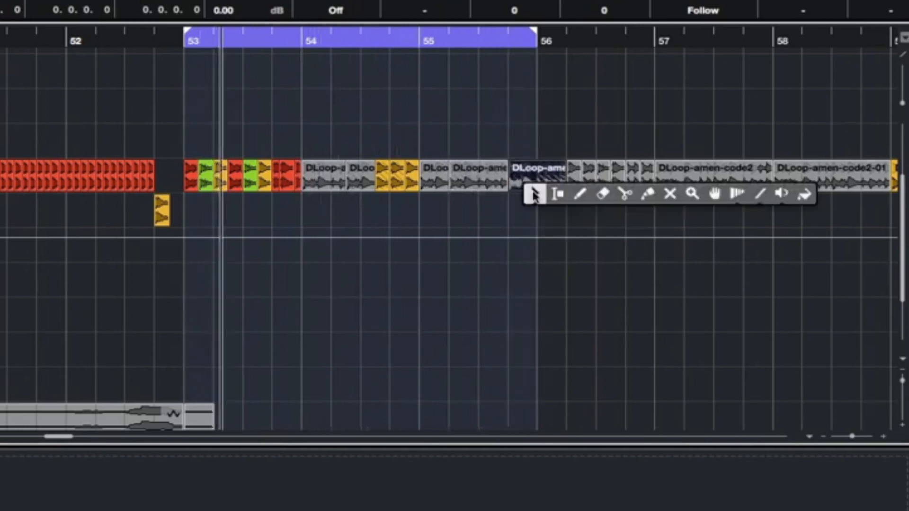
click(625, 195)
click(538, 177)
Erase the slices in the first beat of bar 56 and the short slice at 56.2.3
right_click(551, 172)
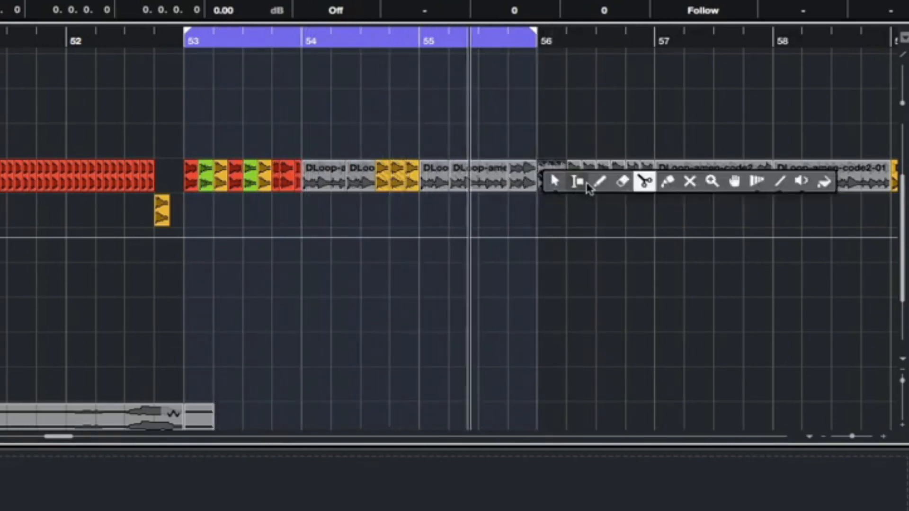
click(552, 176)
click(551, 171)
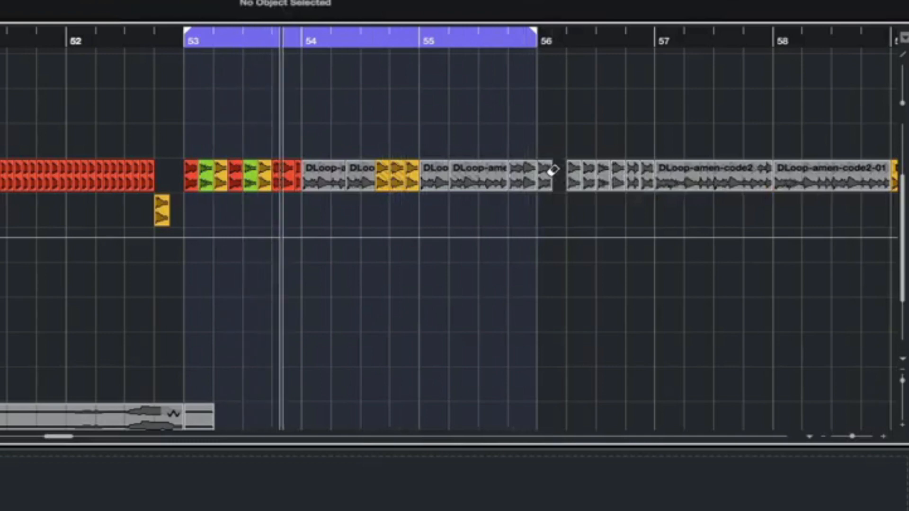
click(587, 172)
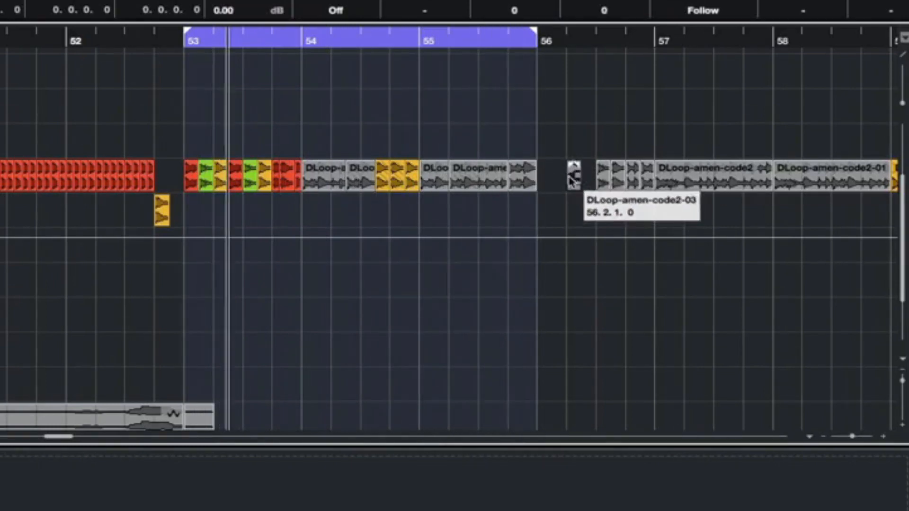
Move the short slice at 56.2.1 to the start of bar 56
key(h)
key(h)
key(h)
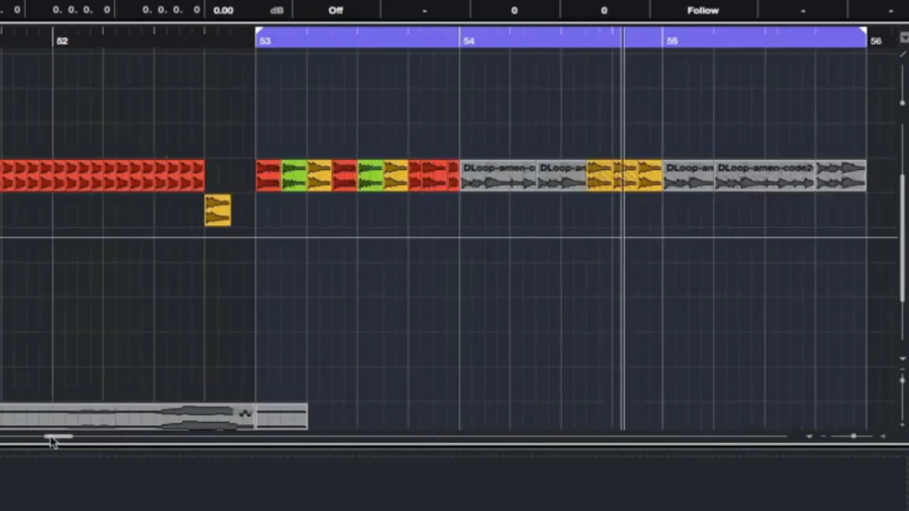
drag(55, 436, 62, 436)
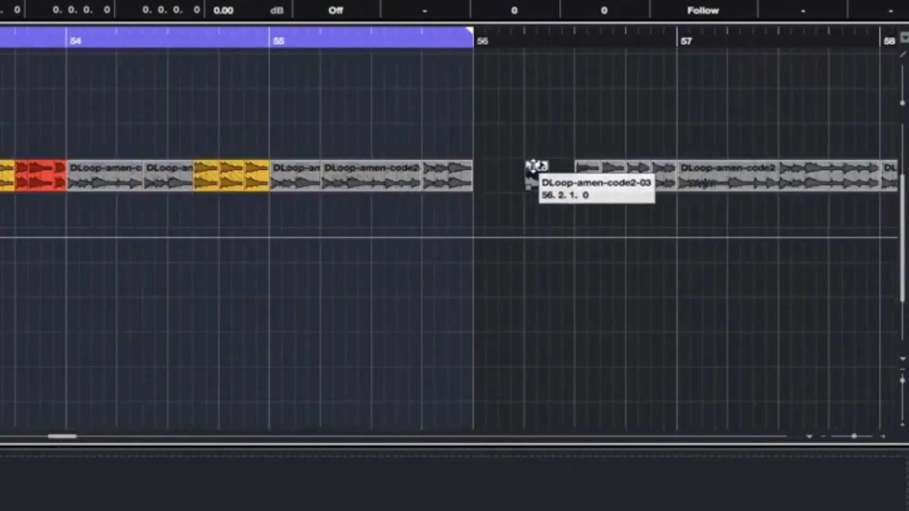
drag(536, 175, 487, 178)
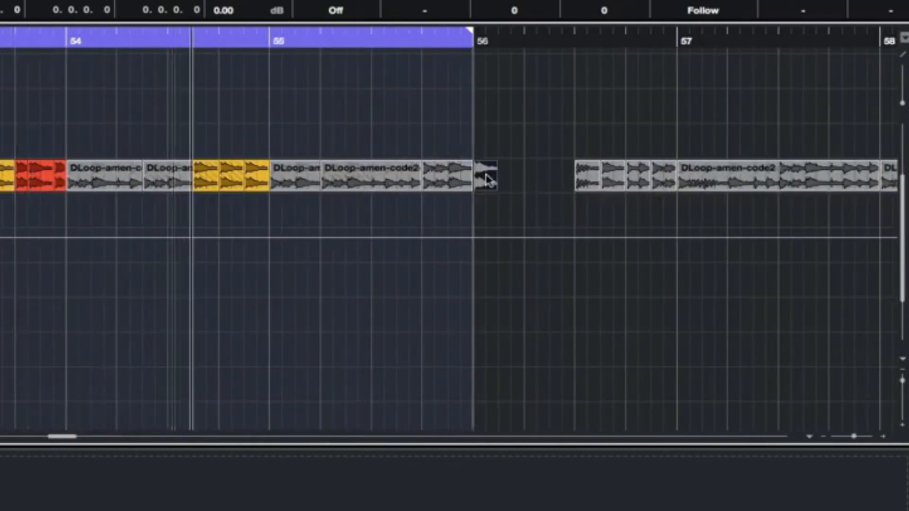
Split the bar 57 loop event at 57.3.1, 57.3.3 and 57.4.1, and copy the slice at 57.3.3 to 56.1.3
right_click(773, 186)
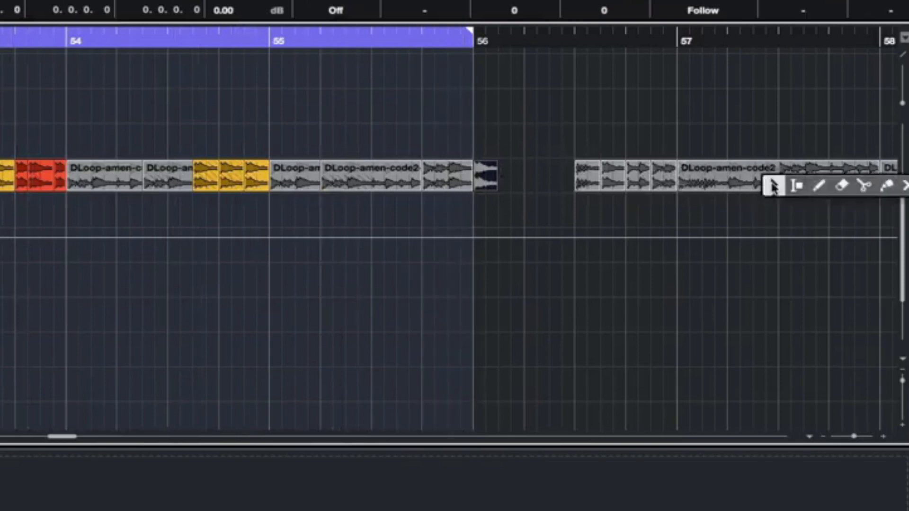
click(864, 185)
click(834, 180)
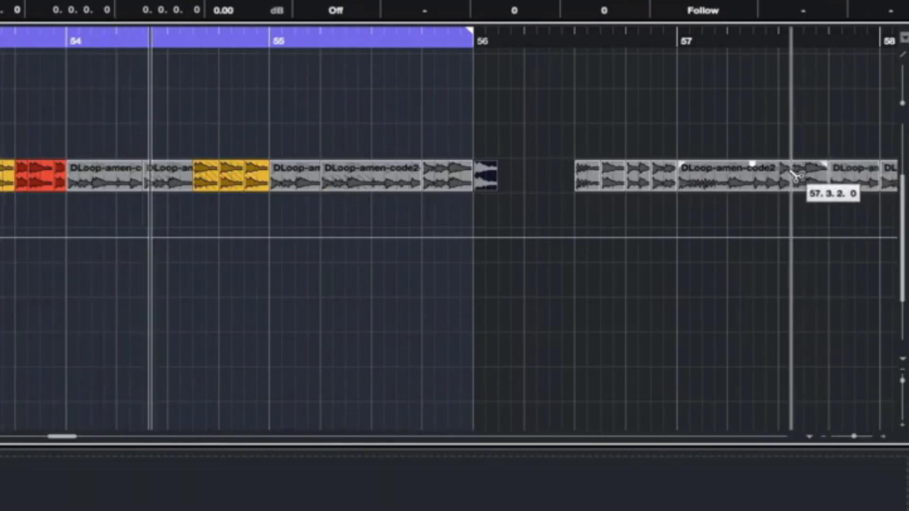
click(781, 178)
key(1)
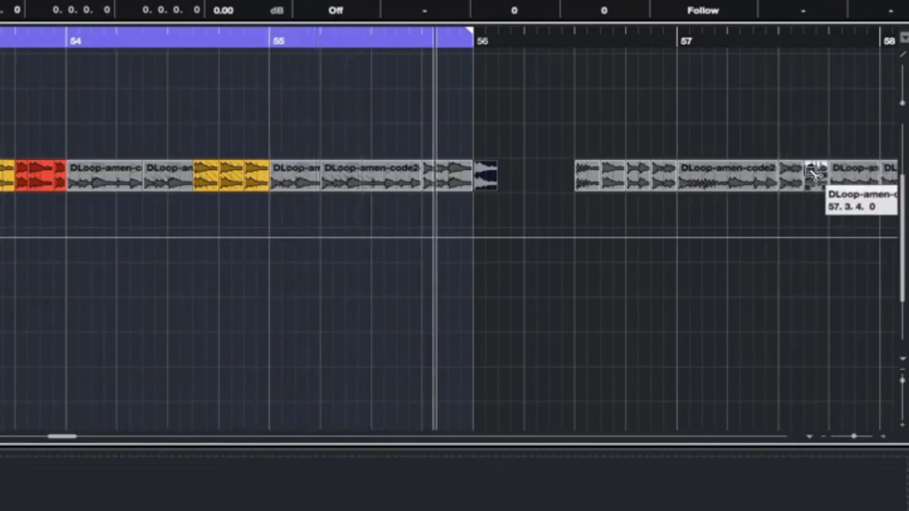
drag(816, 179, 511, 181)
Split the bar 57 loop event at 57.2.3 and copy the resulting short slice to 56.2.1
right_click(639, 171)
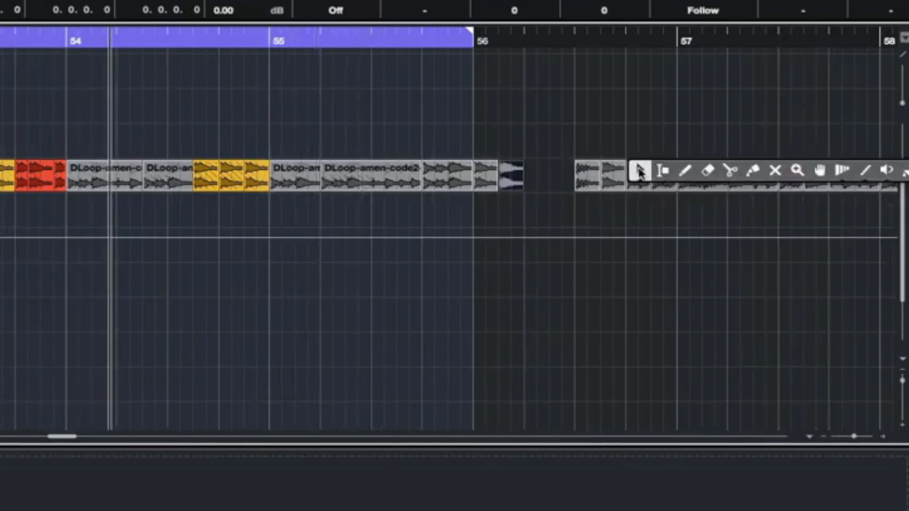
click(729, 173)
click(755, 177)
right_click(753, 177)
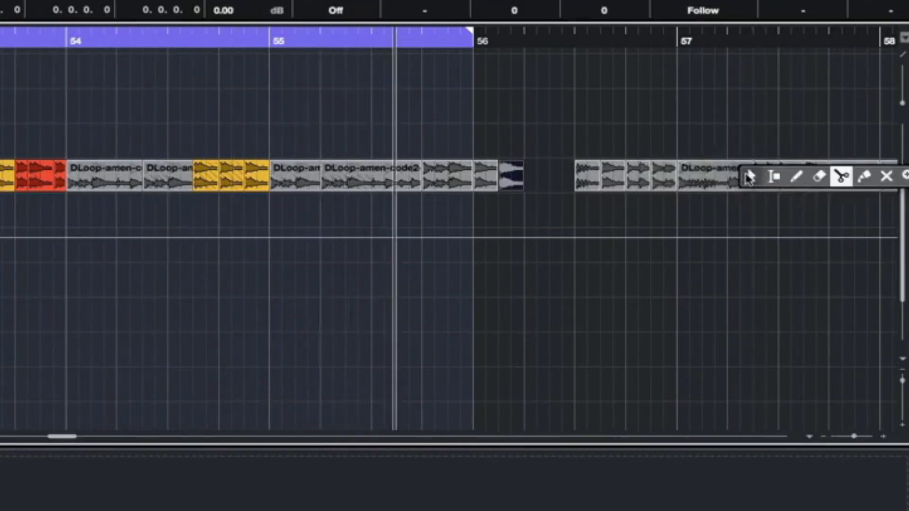
click(752, 176)
drag(768, 179, 544, 181)
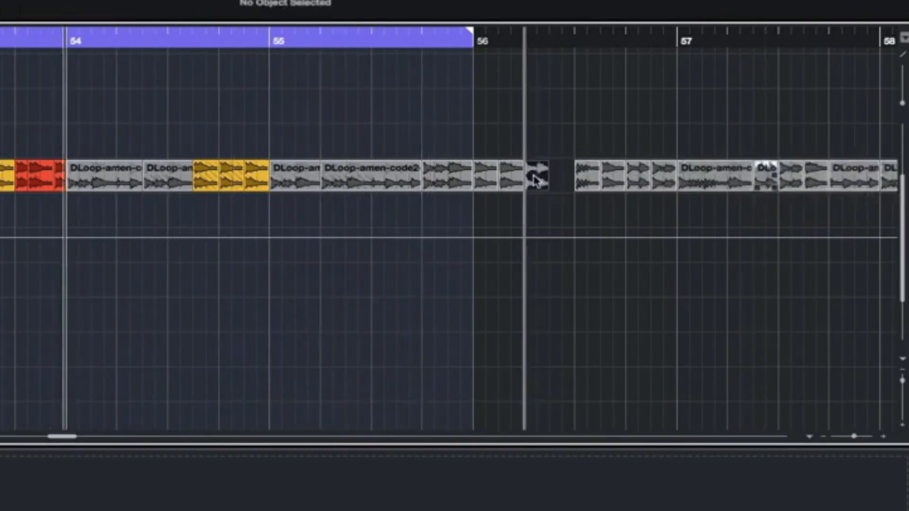
Set the cycle range from bar 55 to bar 57 and copy the short slice at 56.2.1 to 56.2.3
drag(474, 38, 677, 43)
ctrl+click(270, 41)
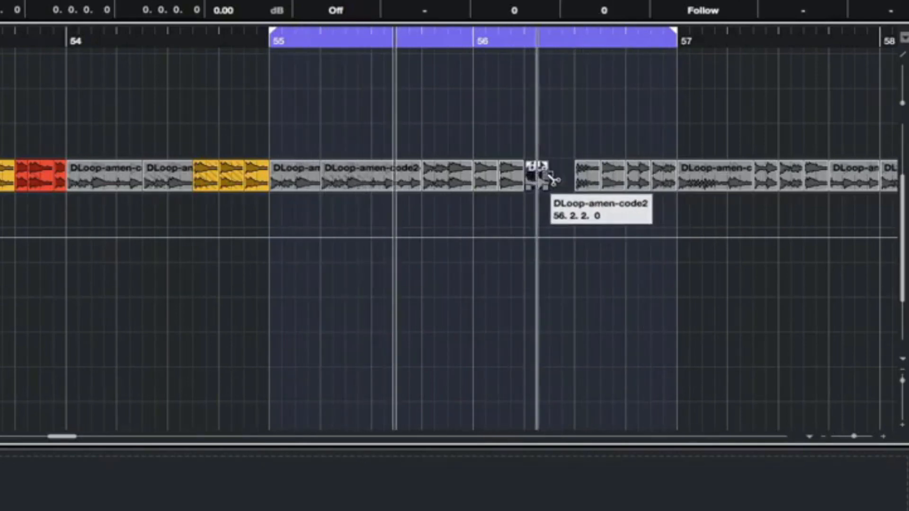
drag(544, 179, 559, 179)
key(g)
key(g)
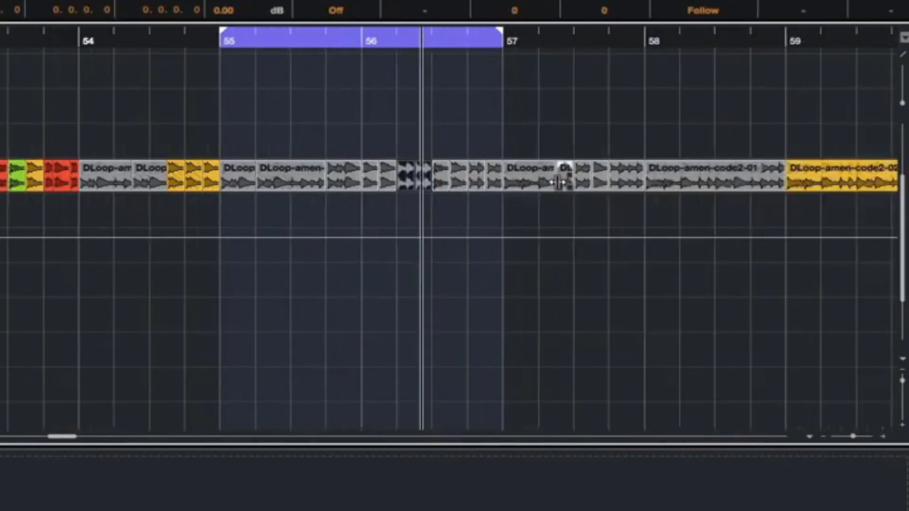
key(h)
key(h)
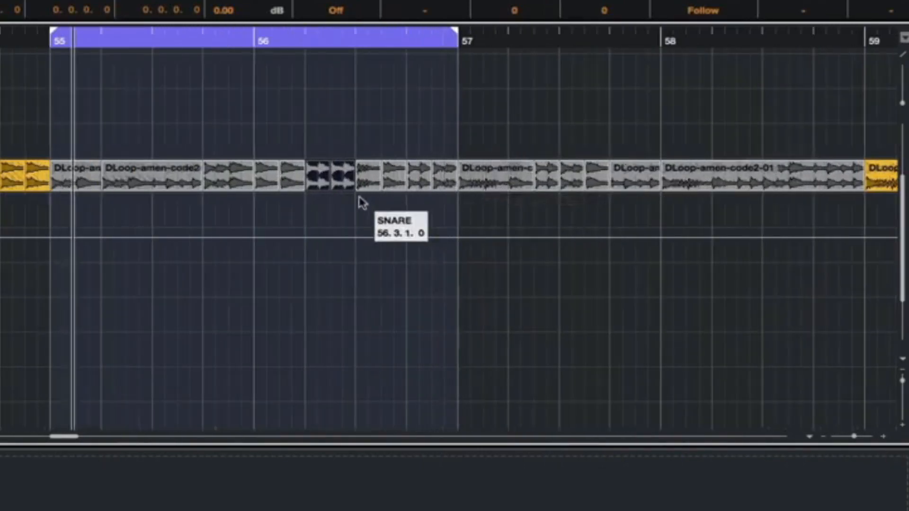
Apply the Pitch Shift process to the two selected slices in the second beat of bar 56
right_click(334, 187)
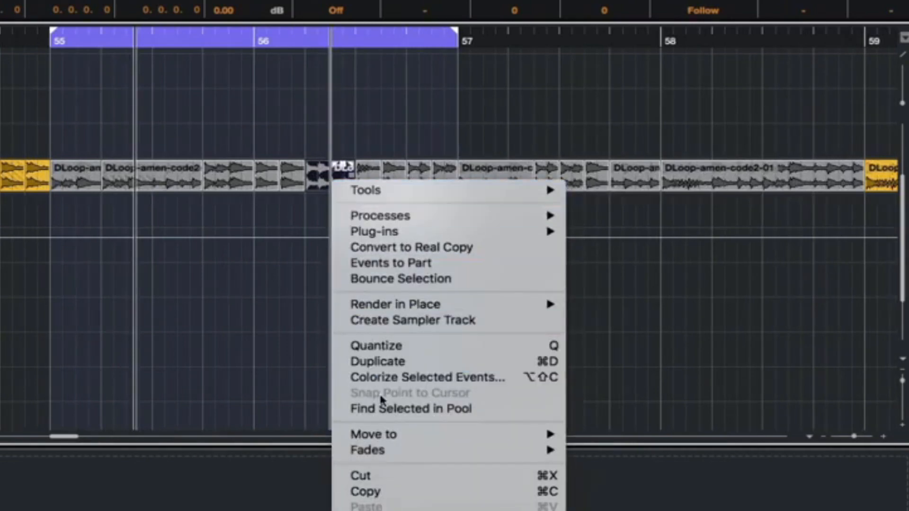
mouse_move(411, 223)
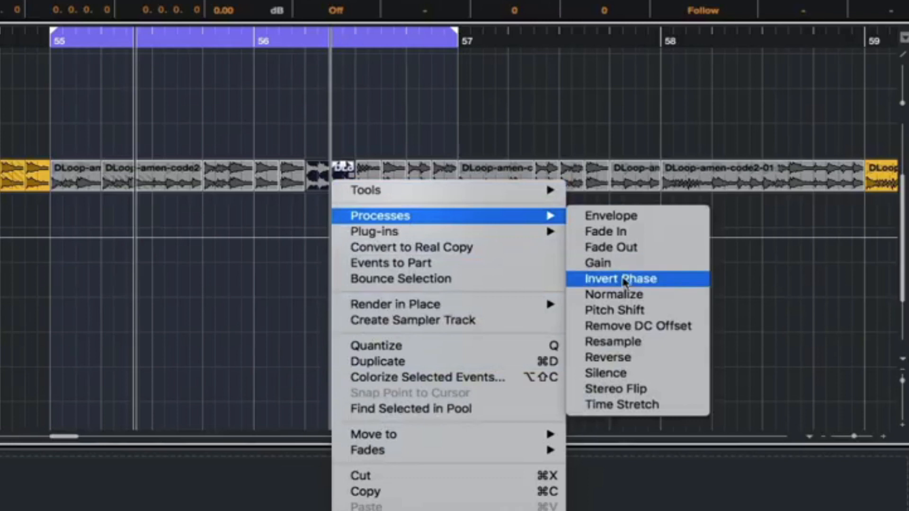
click(611, 310)
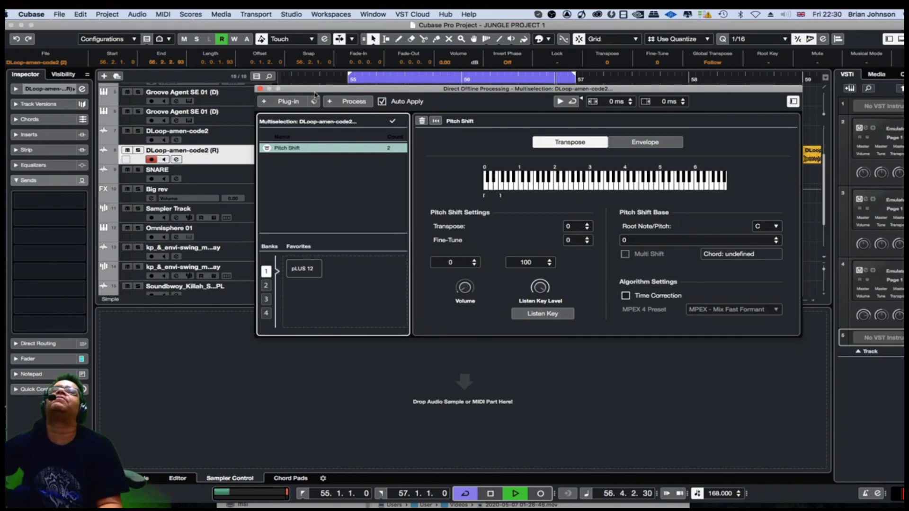
click(260, 89)
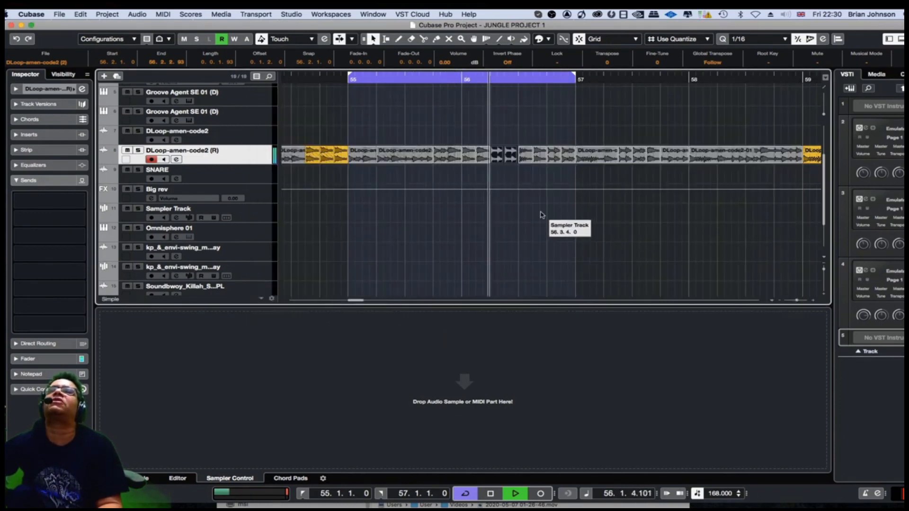
Set the object selection tool's sizing mode to Sizing Applies Time Stretch
key(h)
key(h)
key(h)
key(h)
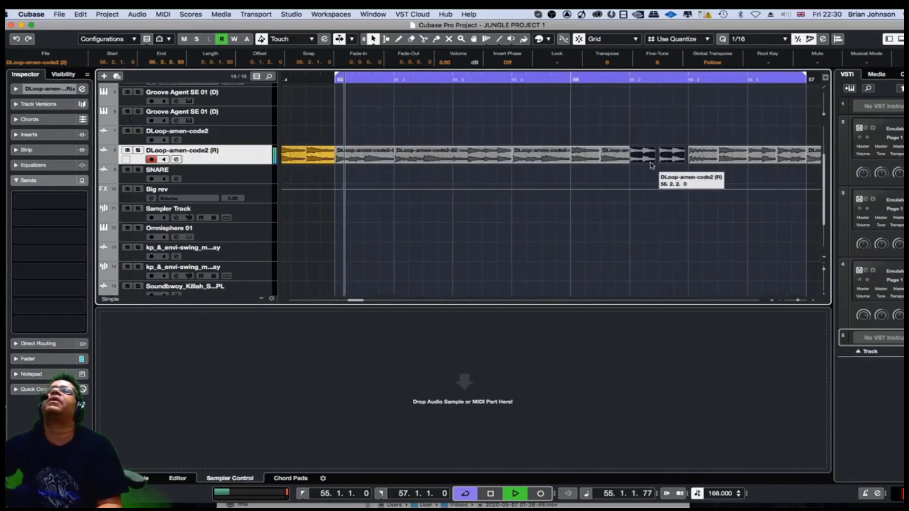
click(364, 40)
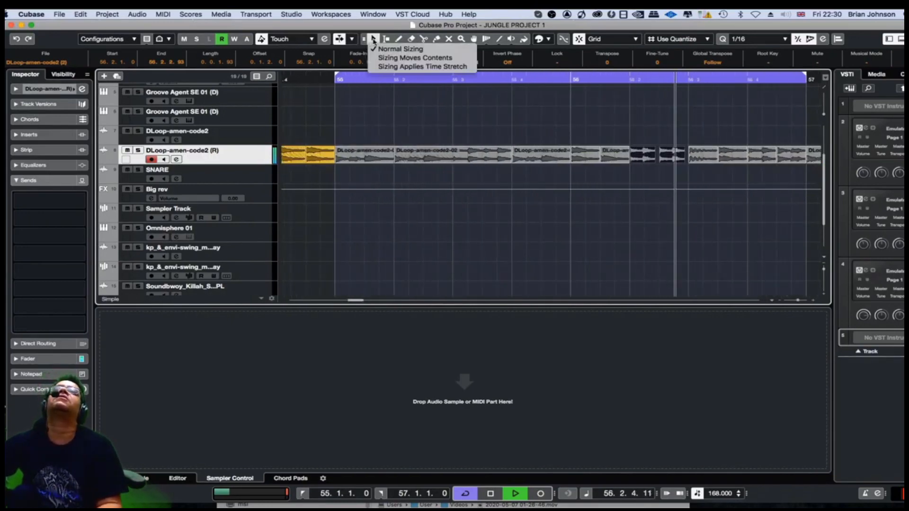
click(412, 61)
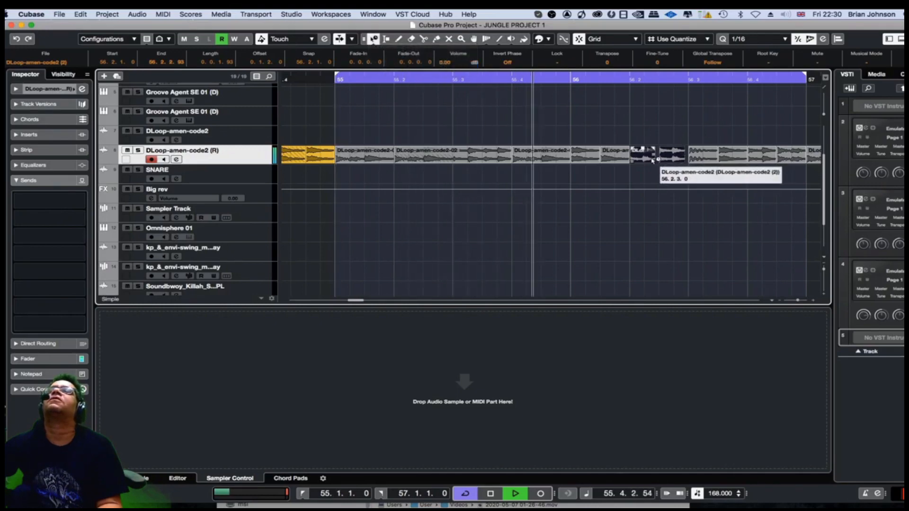
Time-stretch the two short slices in the second beat of bar 56 to close the gaps after them
drag(661, 160, 660, 162)
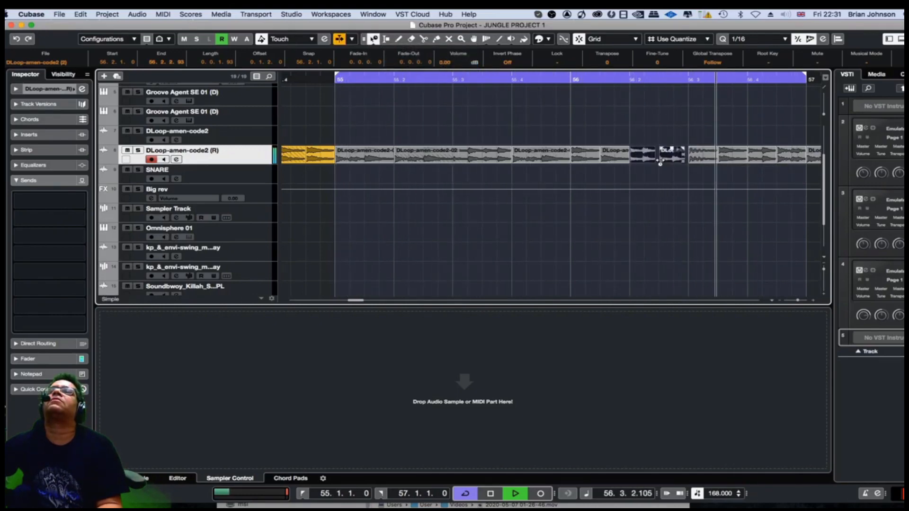
click(687, 161)
drag(685, 164, 648, 159)
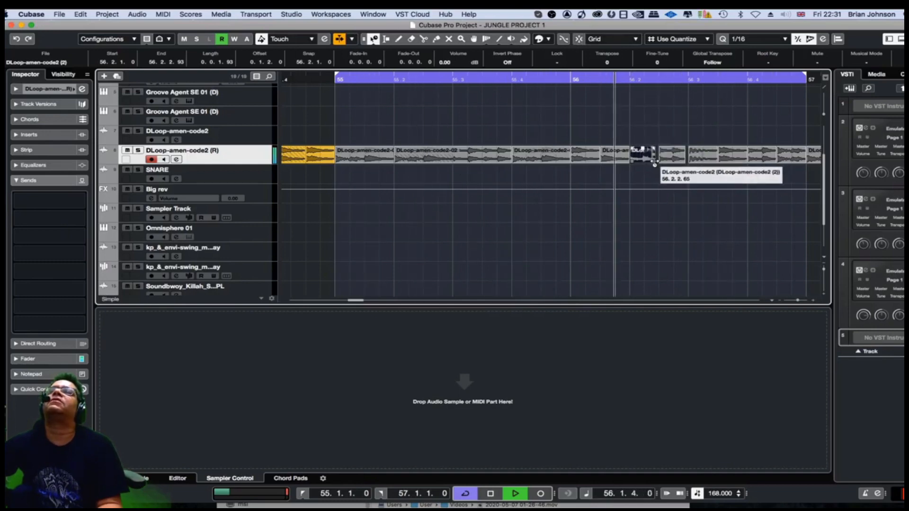
drag(654, 162, 686, 162)
click(682, 161)
Extend the start of the cycle range back to bar 53 so it spans bars 53 to 57
key(g)
key(g)
key(g)
key(g)
key(g)
key(g)
key(g)
key(g)
key(g)
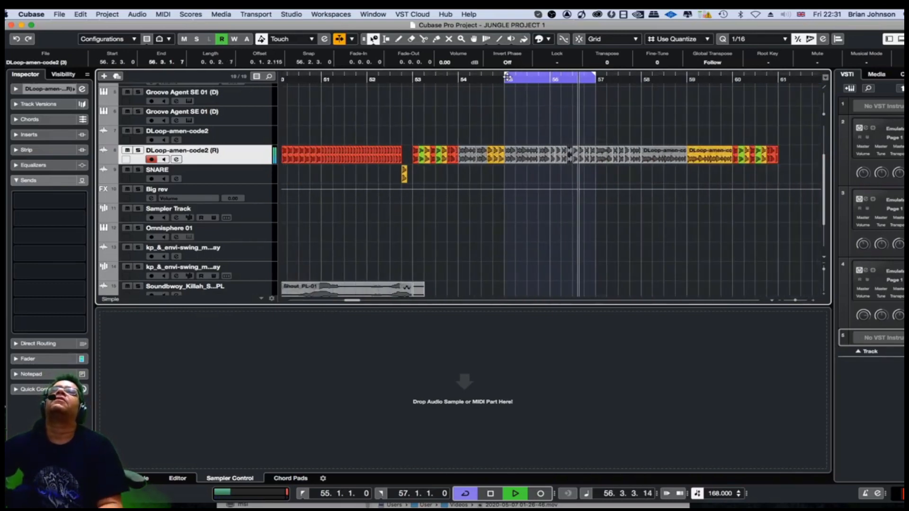
drag(505, 76, 414, 76)
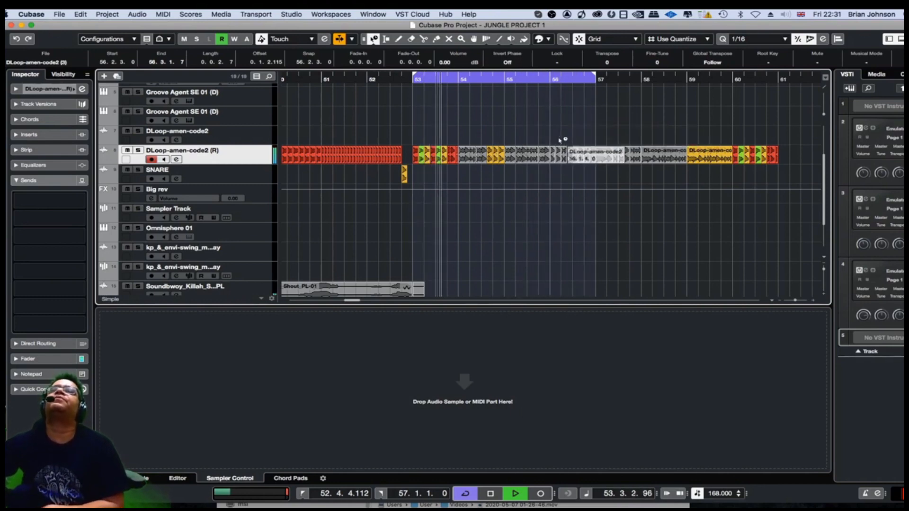
Apply the Pitch Shift process to the first slice of bar 56 with transpose 0 and fine-tune -2
key(h)
key(h)
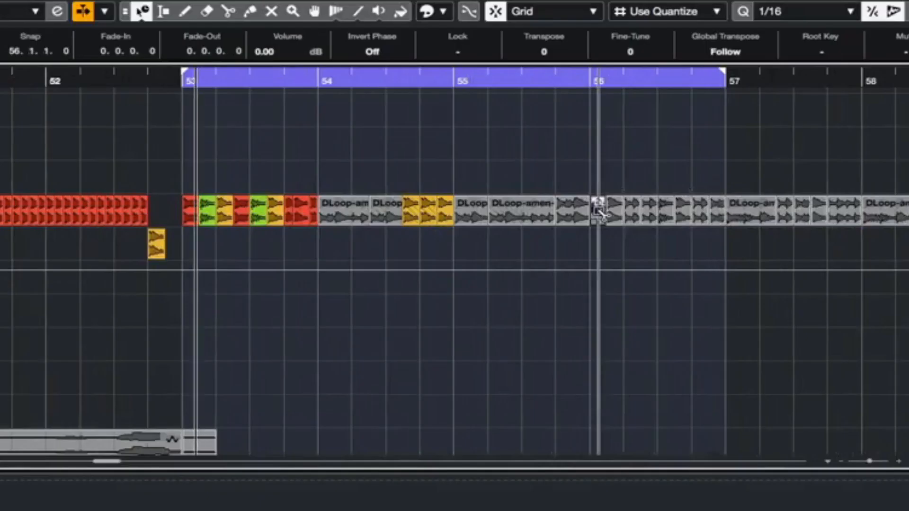
right_click(638, 152)
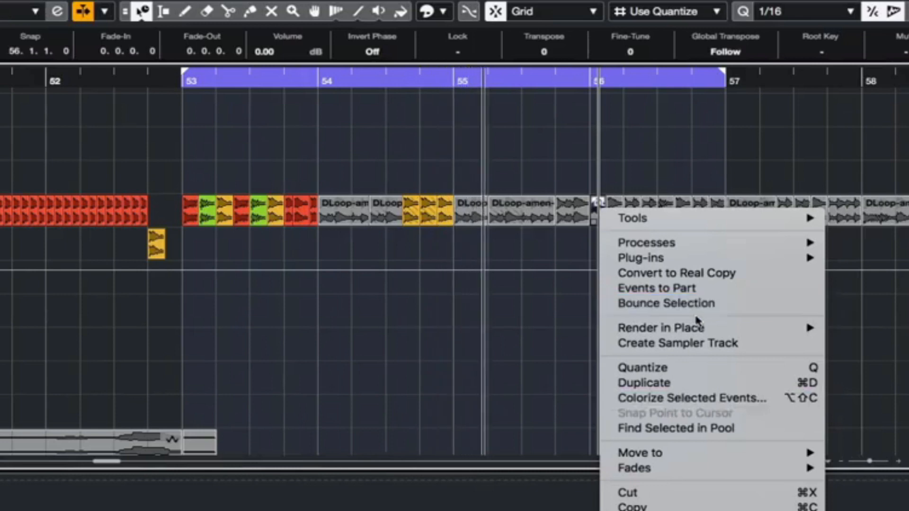
mouse_move(710, 242)
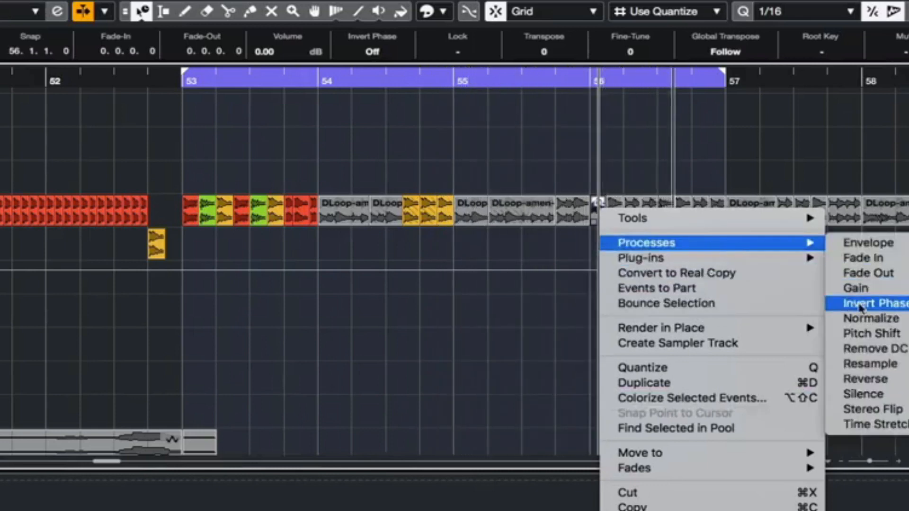
click(869, 333)
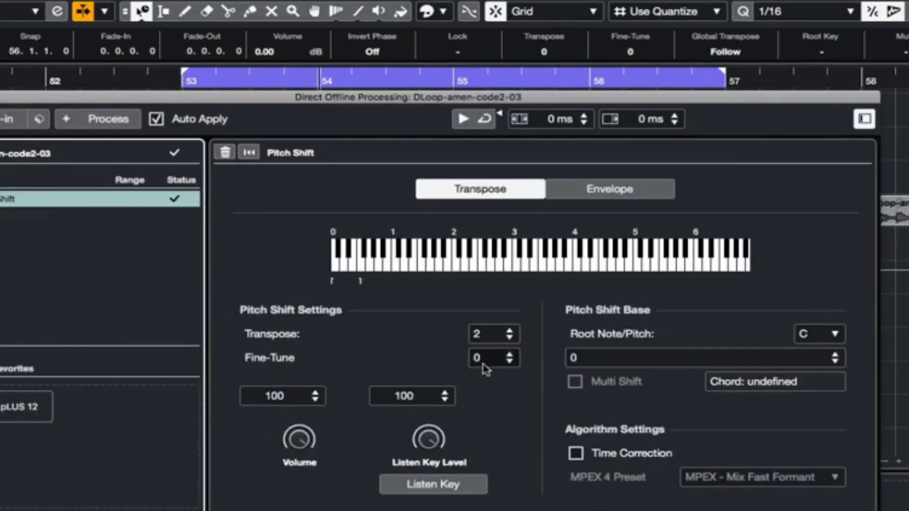
click(509, 339)
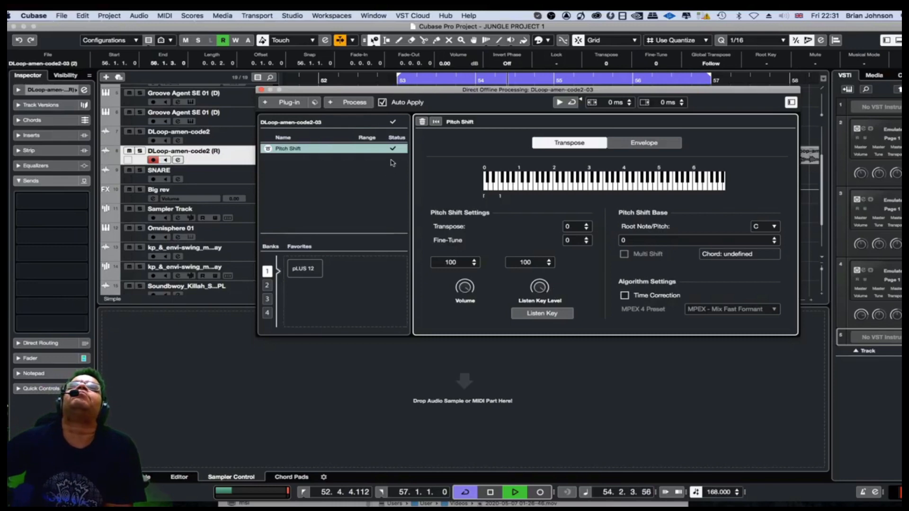
click(293, 149)
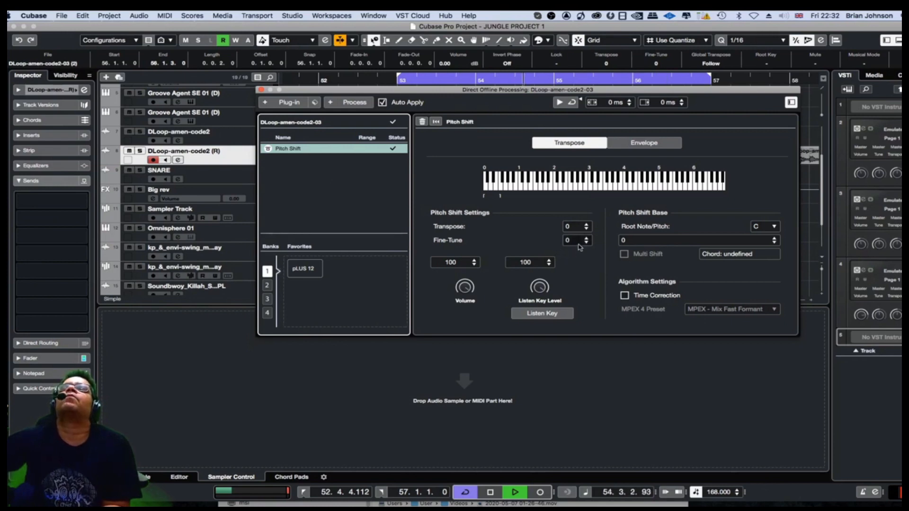
click(589, 228)
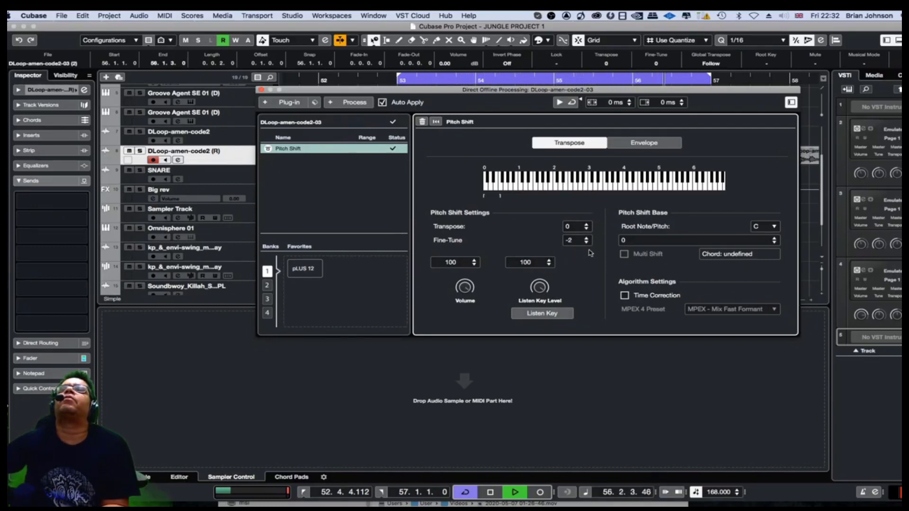
click(261, 90)
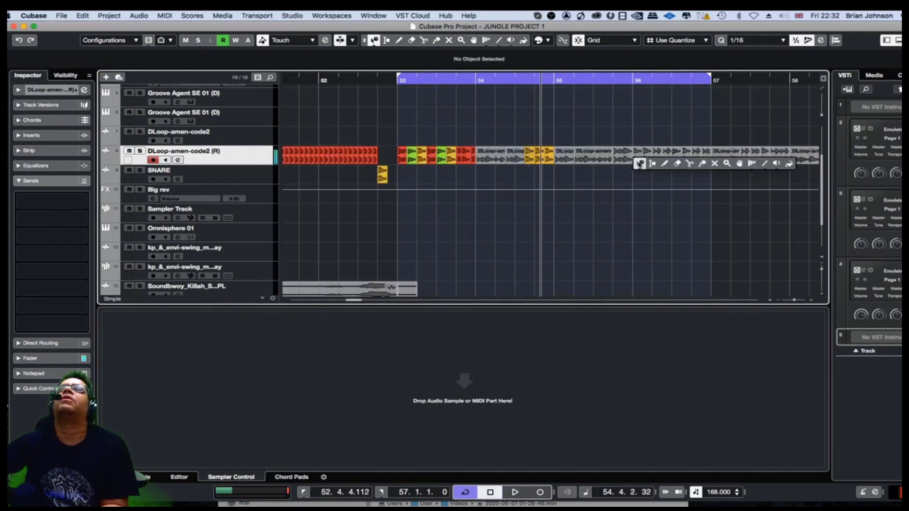
Select the first slice of bar 56 and set the object selection tool's sizing mode to Normal Sizing
click(638, 156)
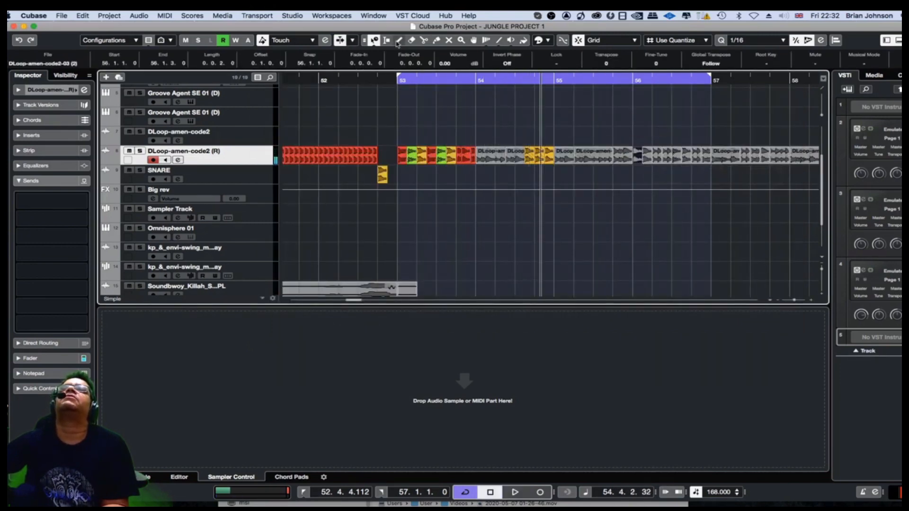
click(373, 40)
click(384, 58)
click(374, 40)
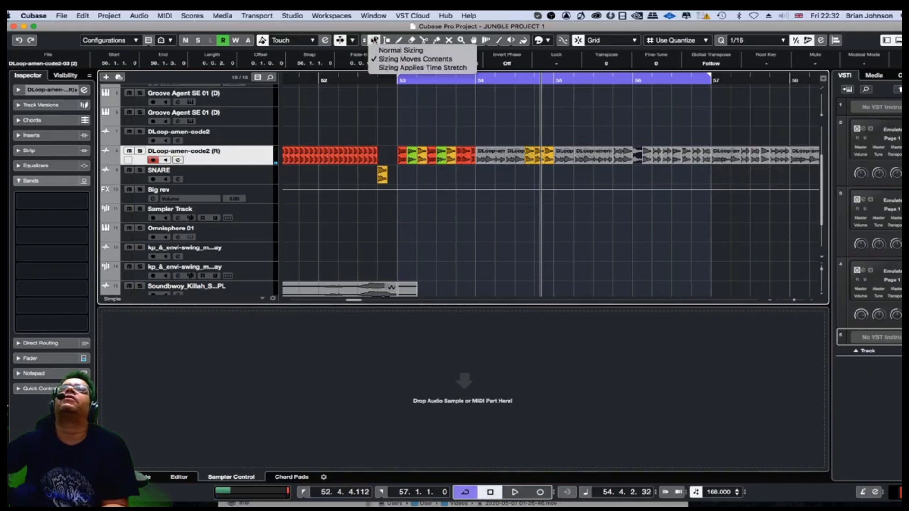
click(384, 51)
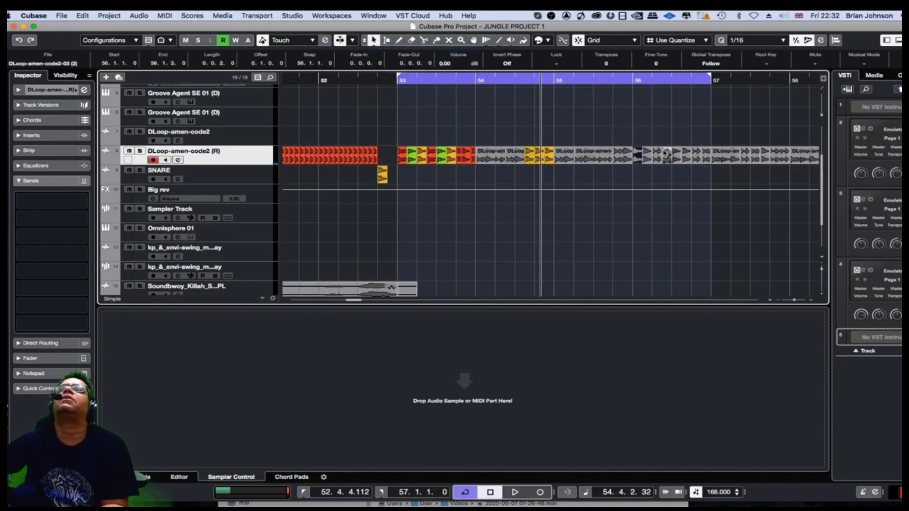
right_click(639, 160)
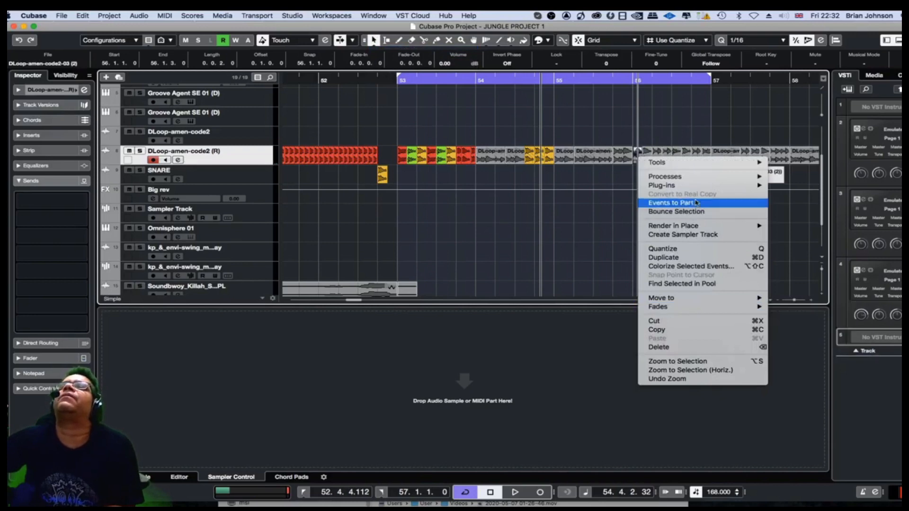
mouse_move(699, 187)
mouse_move(800, 194)
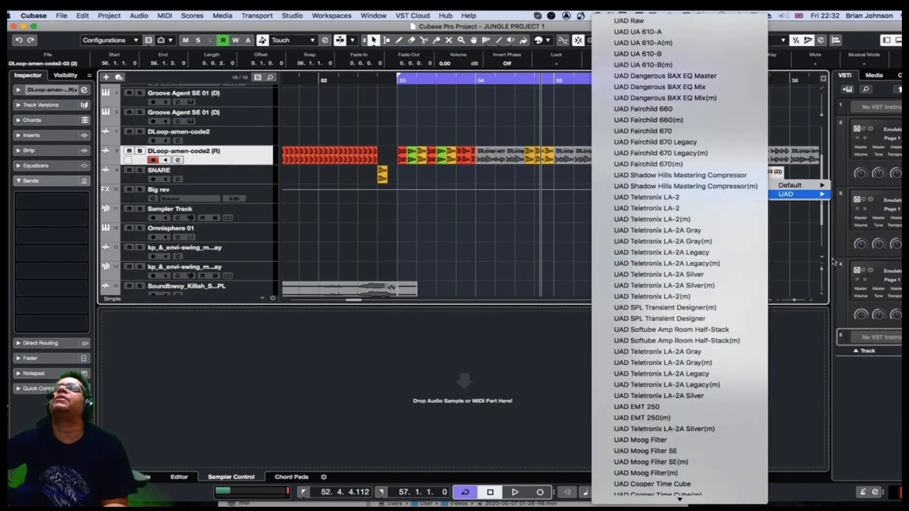
click(808, 253)
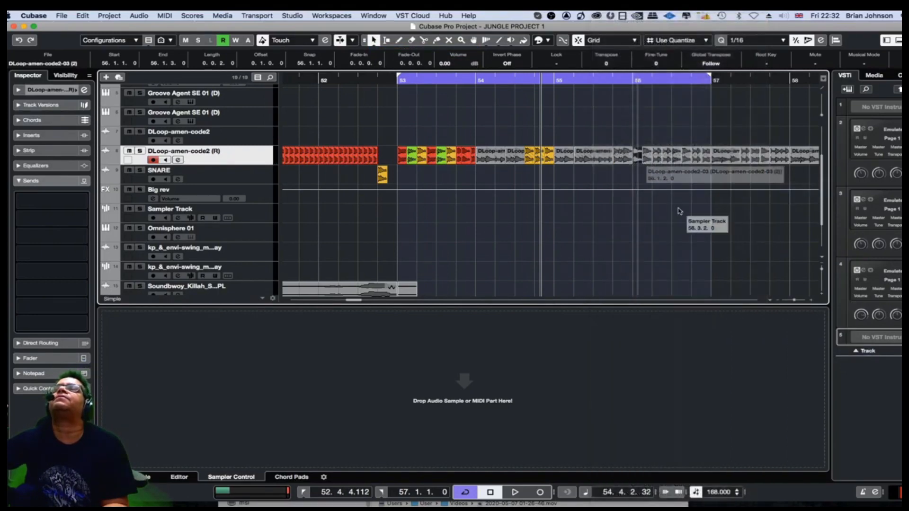
Add a second Pitch Shift process to the first slice of bar 56 with transpose -3, fine-tune 0 and pitch base 3
right_click(638, 156)
mouse_move(672, 186)
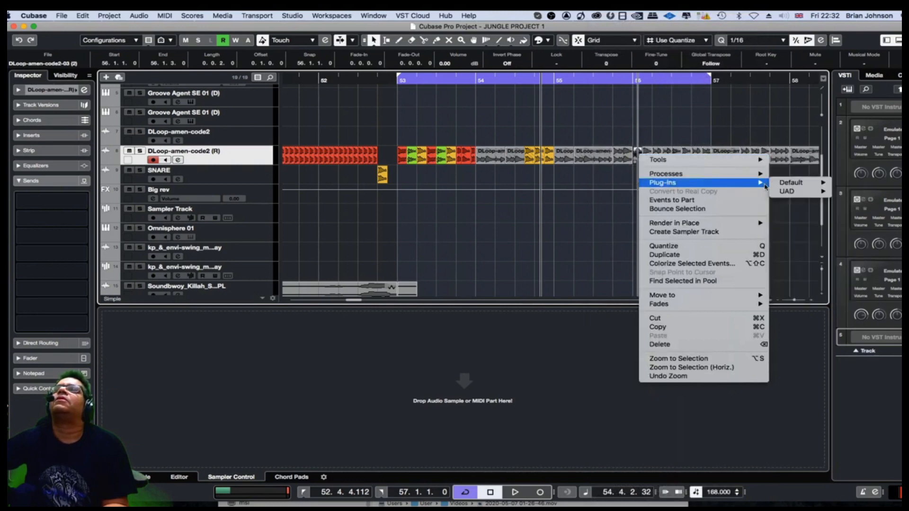
mouse_move(758, 174)
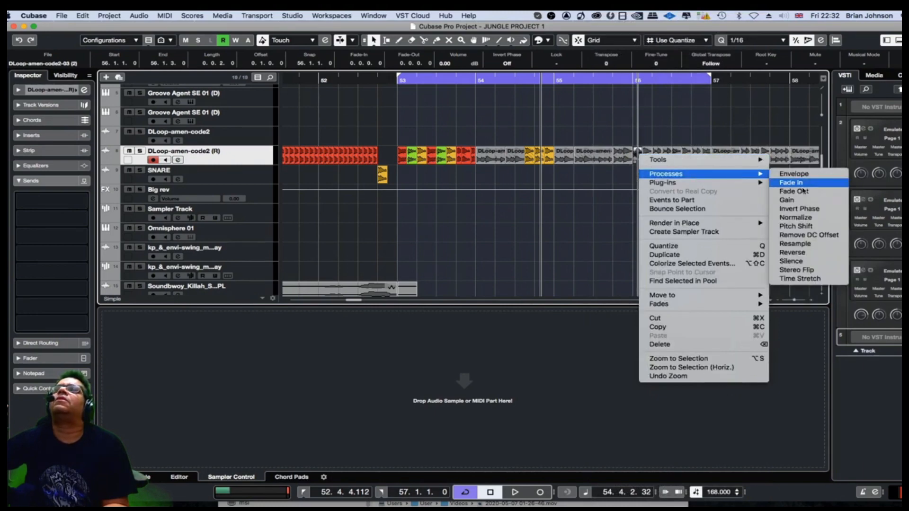
click(815, 226)
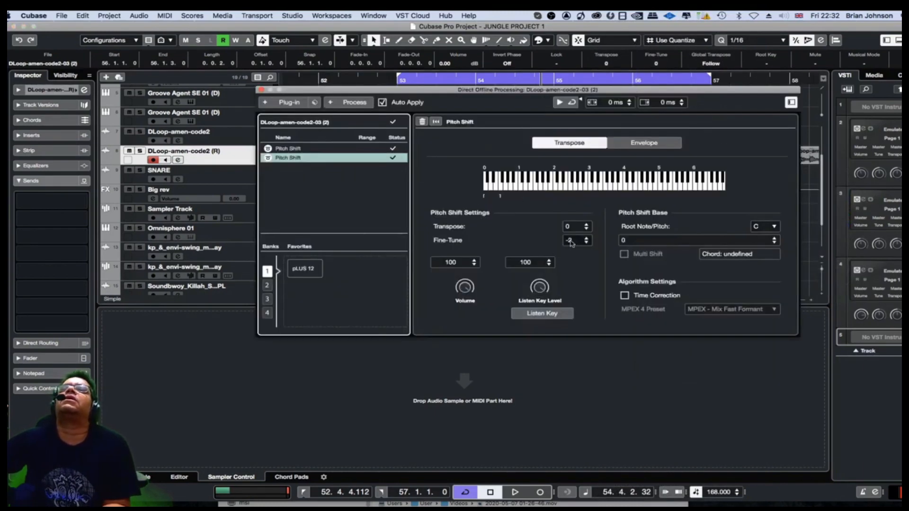
click(587, 228)
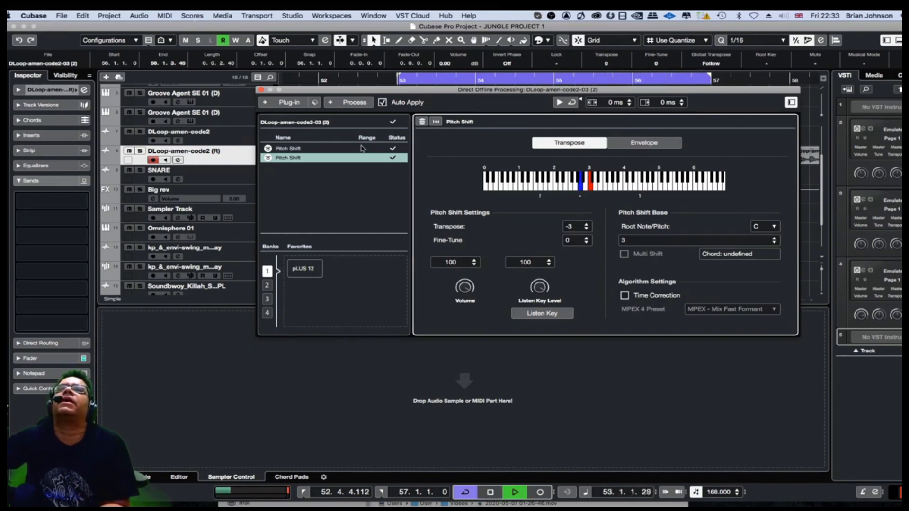
click(261, 90)
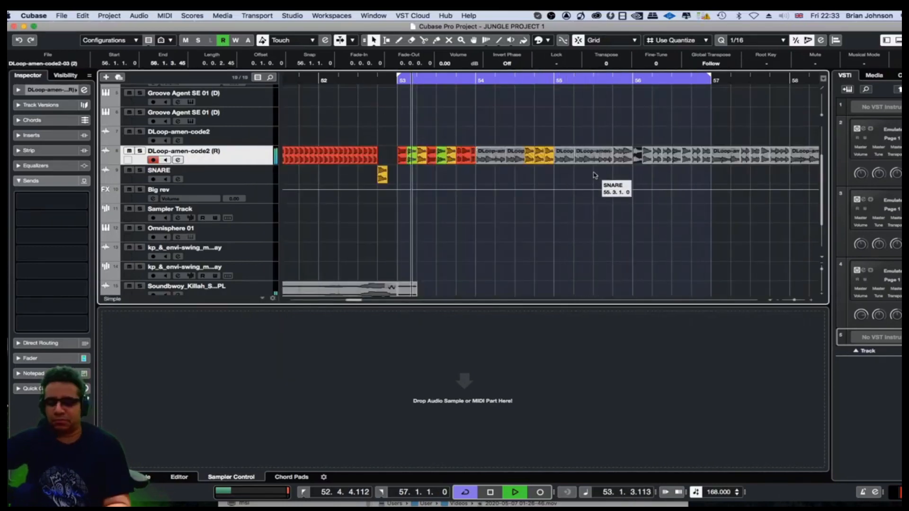
Play the arrangement from bar 47 to hear the drum roll lead into the edited amen chops
key(g)
key(g)
key(g)
key(g)
key(g)
key(g)
key(g)
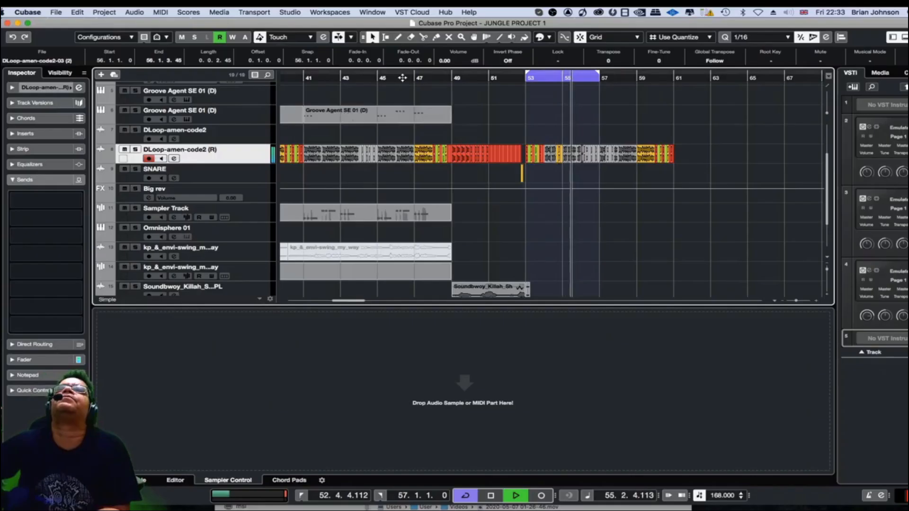
click(418, 78)
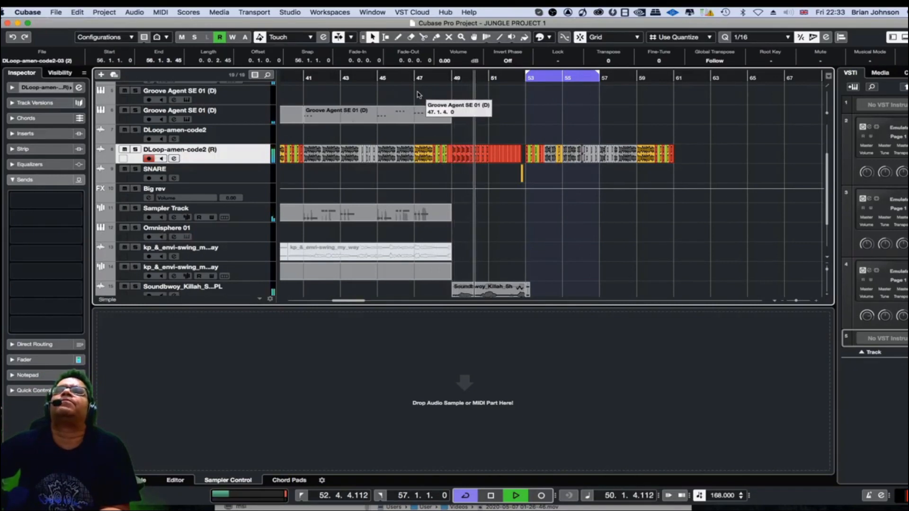
Record a bass part on the Sampler Track across the cycle range of bars 53 to 57 and play it back
click(255, 218)
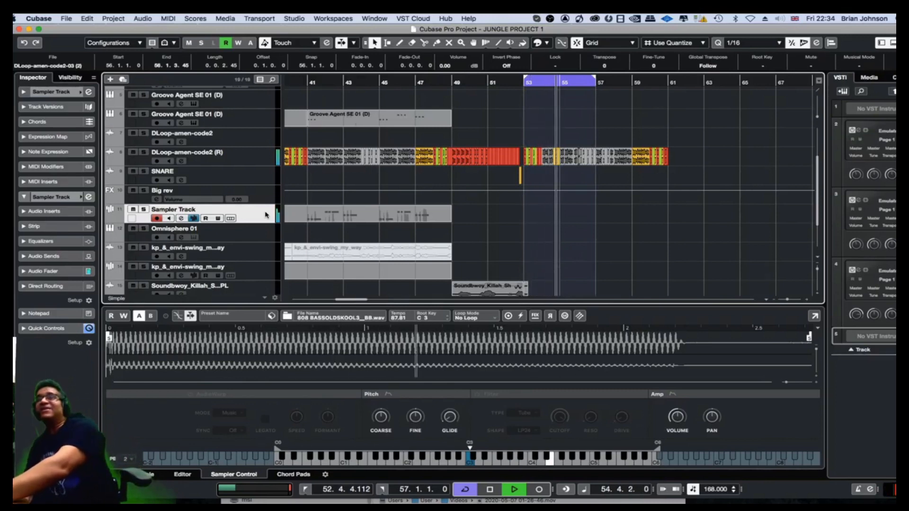
key(KP_Multiply)
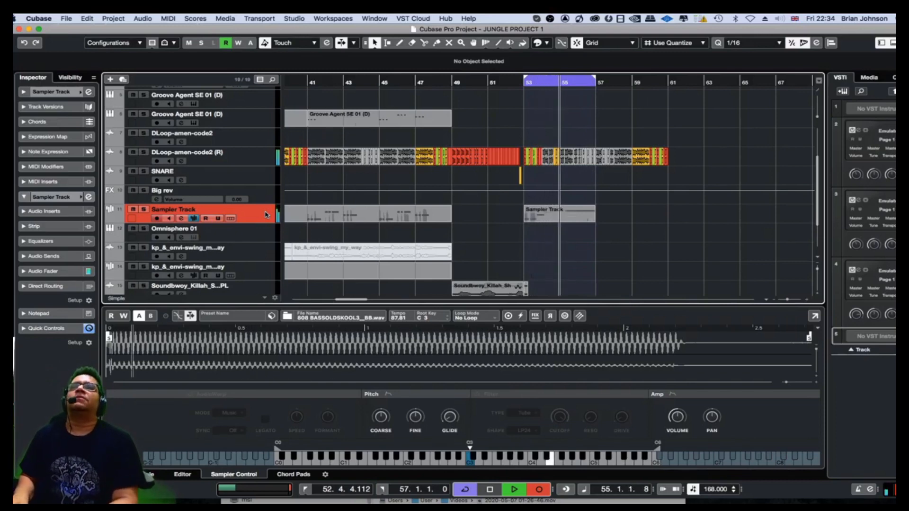
key(space)
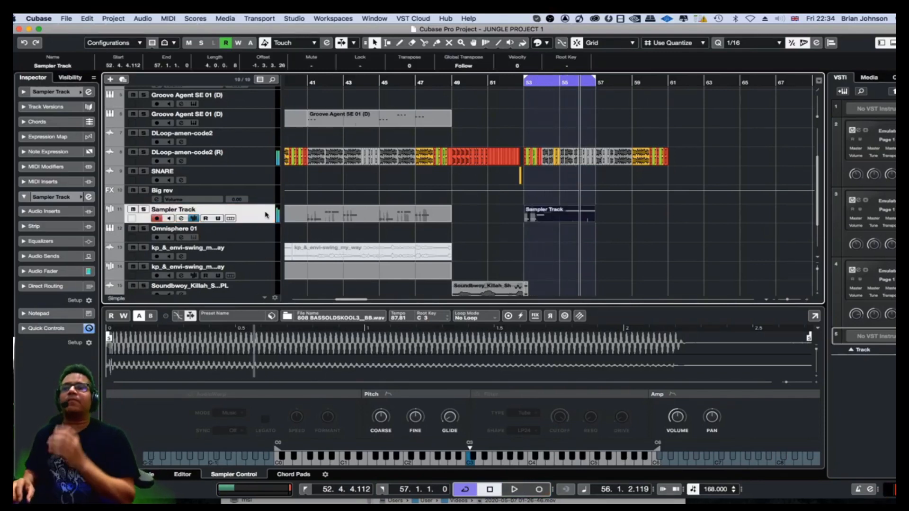
key(space)
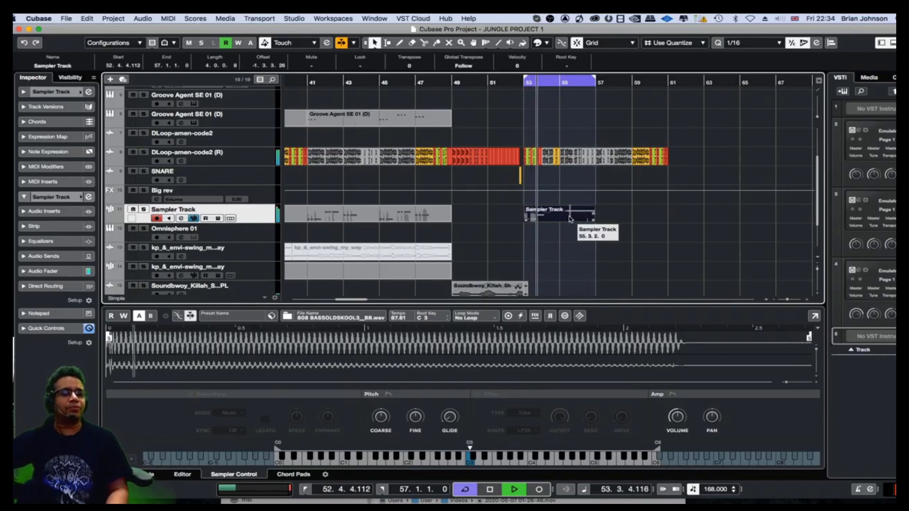
click(705, 240)
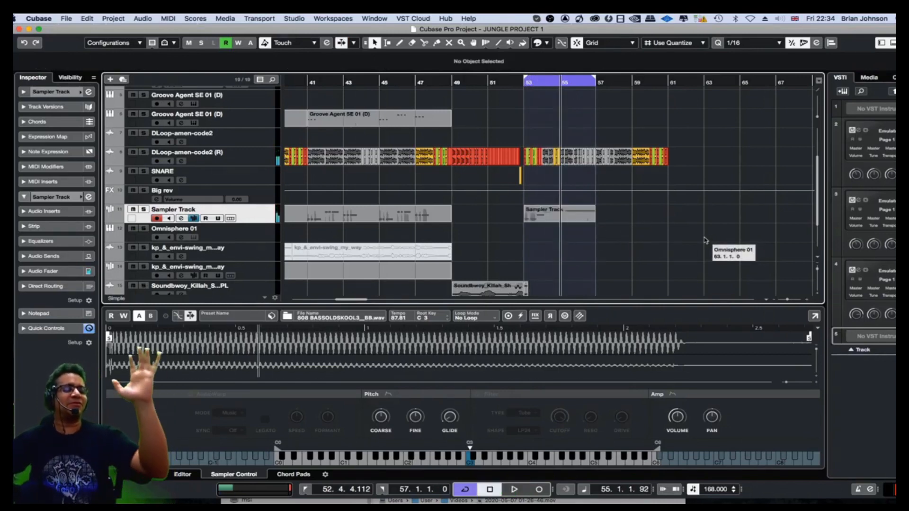